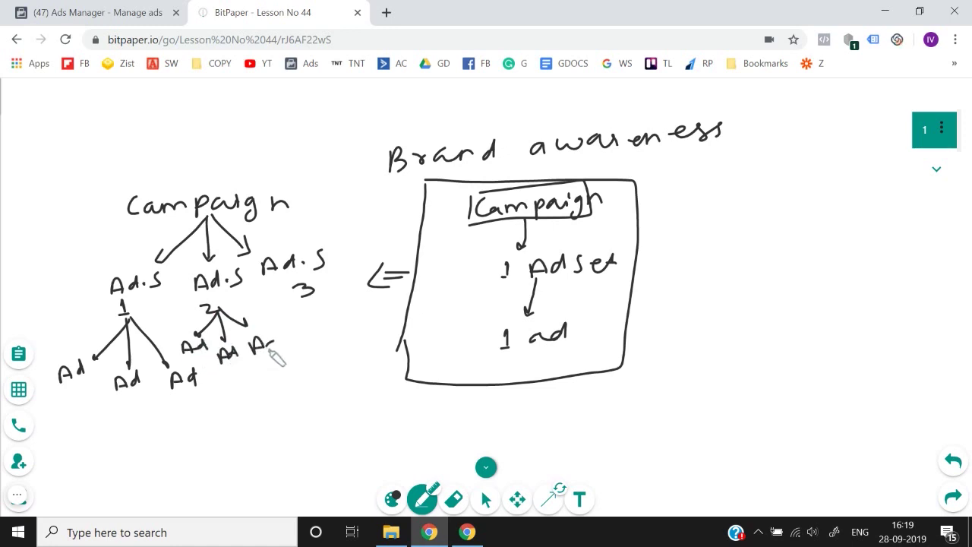
# Step: Complete the campaign diagram by drawing three arrows beneath ad set 3 and labelling each one Ad
pyautogui.moveTo(313, 296)
pyautogui.mouseDown()
pyautogui.moveTo(290, 319)
pyautogui.moveTo(325, 328)
pyautogui.moveTo(347, 313)
pyautogui.mouseUp()
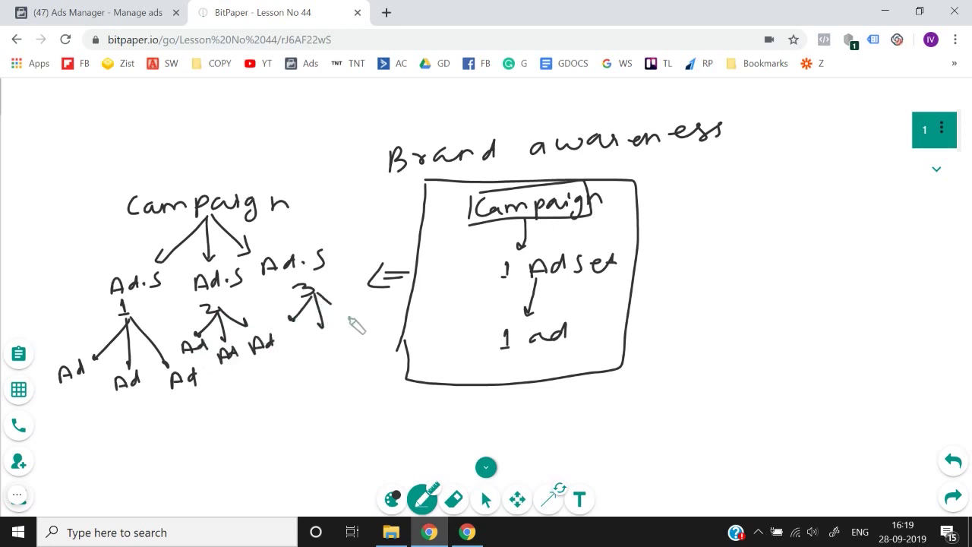
pyautogui.moveTo(282, 339)
pyautogui.mouseDown()
pyautogui.moveTo(287, 327)
pyautogui.moveTo(312, 344)
pyautogui.moveTo(374, 335)
pyautogui.mouseUp()
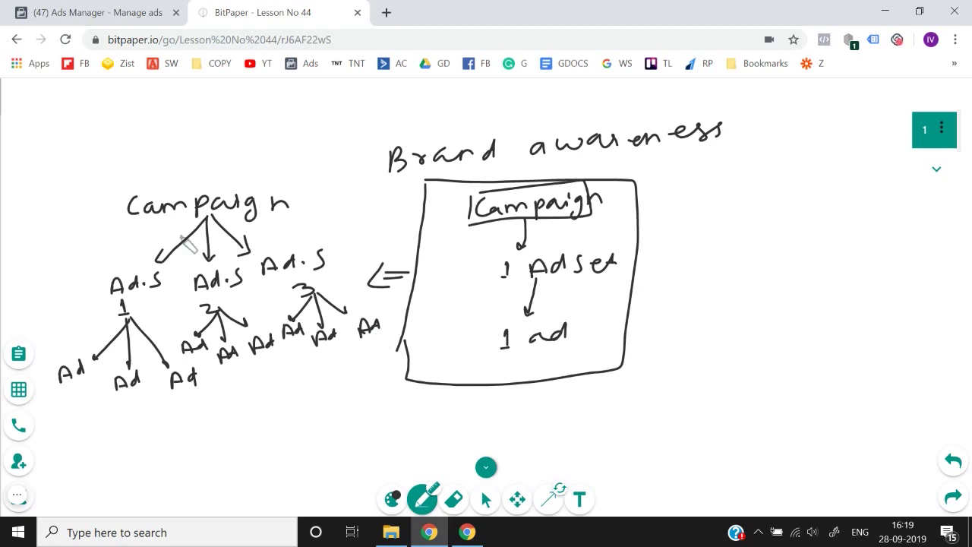
# Step: Switch to Ads Manager and show the campaigns with the Only Clicks column preset
pyautogui.click(84, 12)
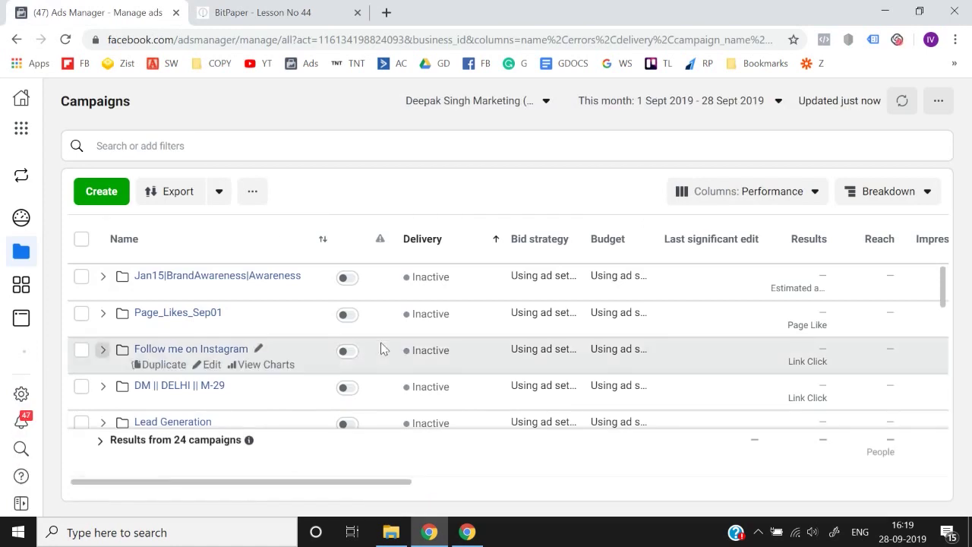
pyautogui.click(716, 194)
pyautogui.scroll(-2, 729, 335)
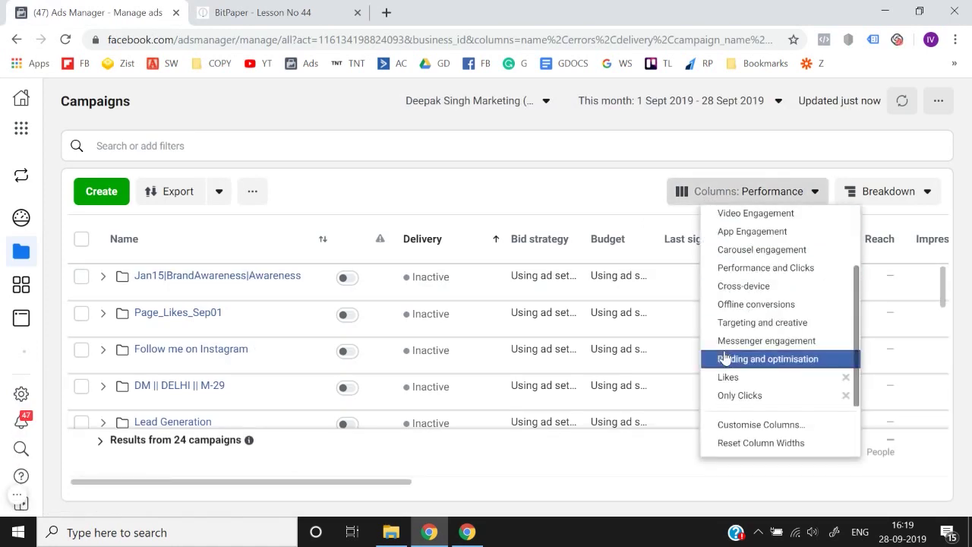
pyautogui.click(755, 398)
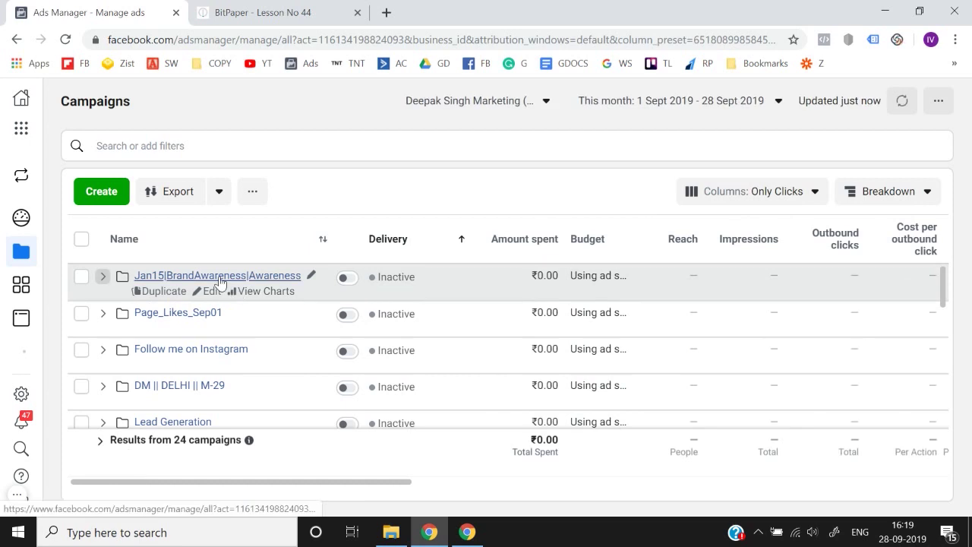
# Step: Examine the Jan15|BrandAwareness|Awareness campaign's structure, from its Boydbuilding|18-24 ad set down to the list of ads
pyautogui.click(220, 282)
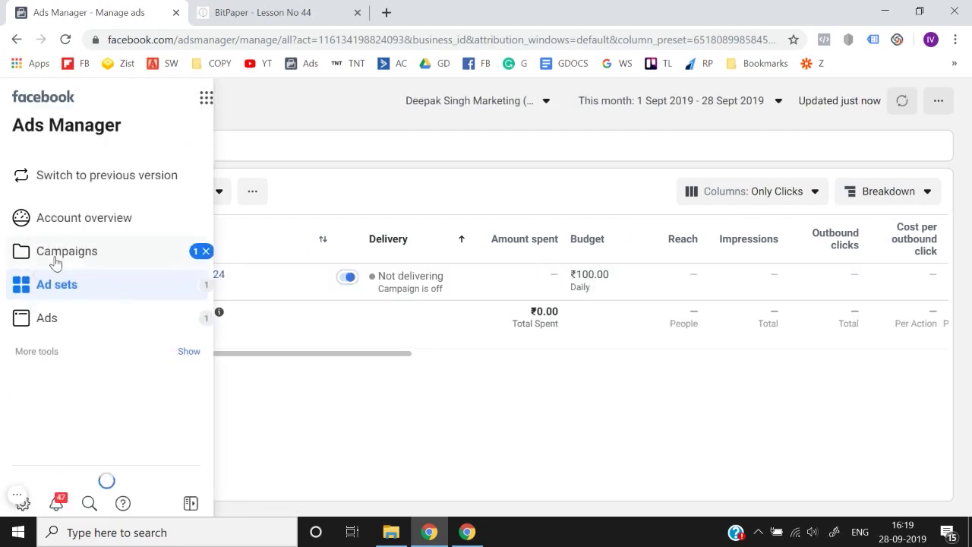
pyautogui.click(55, 258)
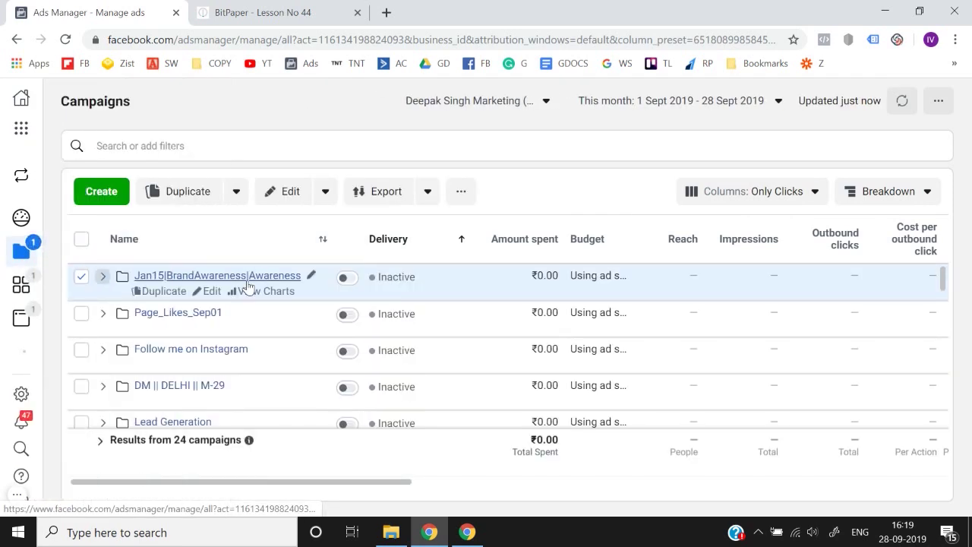
pyautogui.click(247, 280)
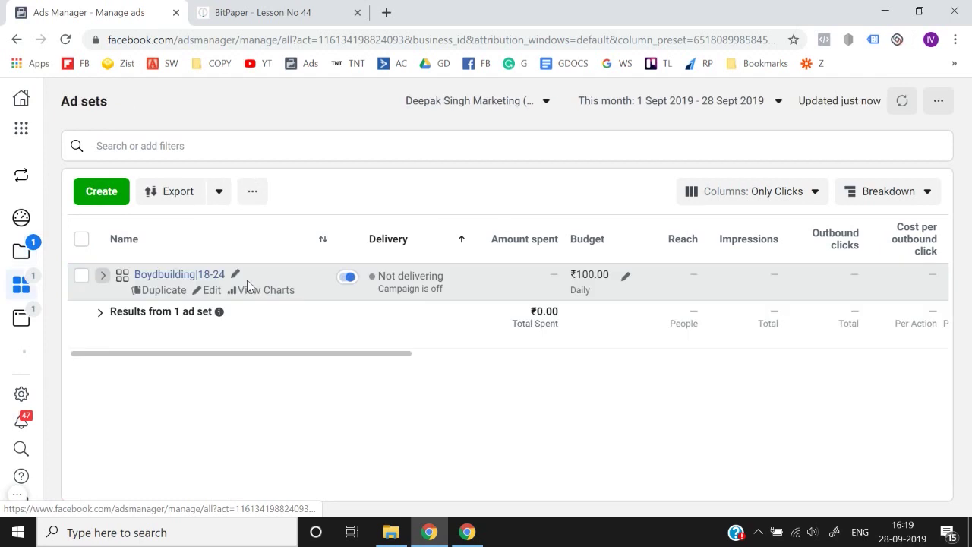
pyautogui.click(196, 277)
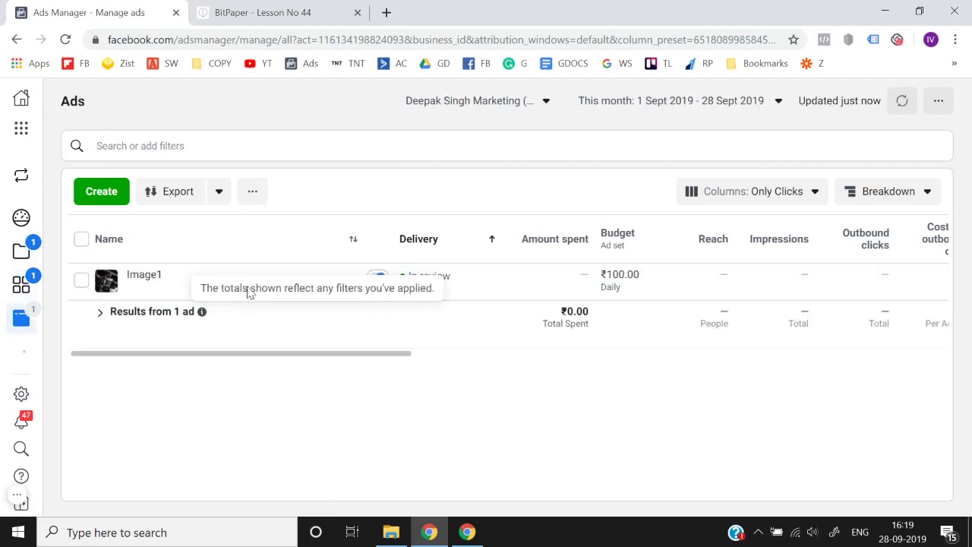
pyautogui.click(21, 256)
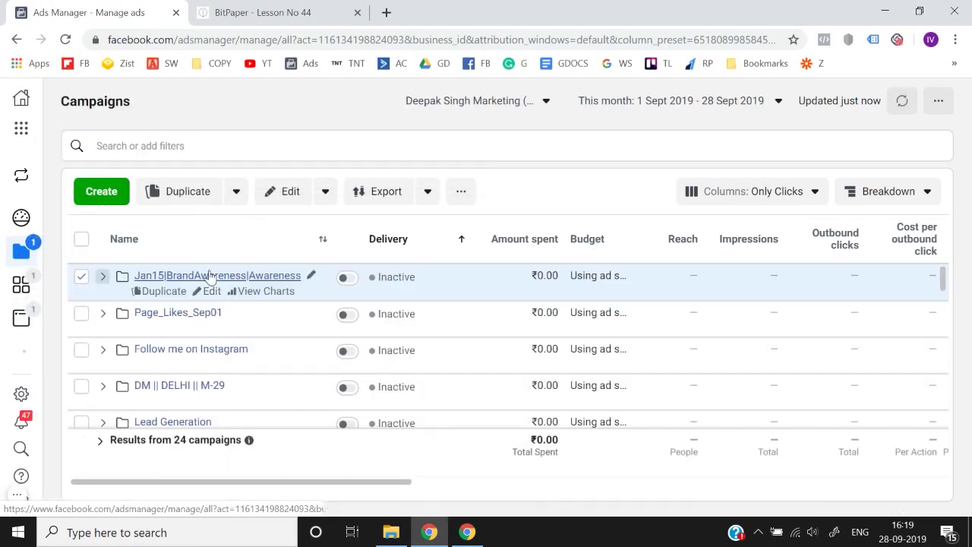
pyautogui.click(211, 277)
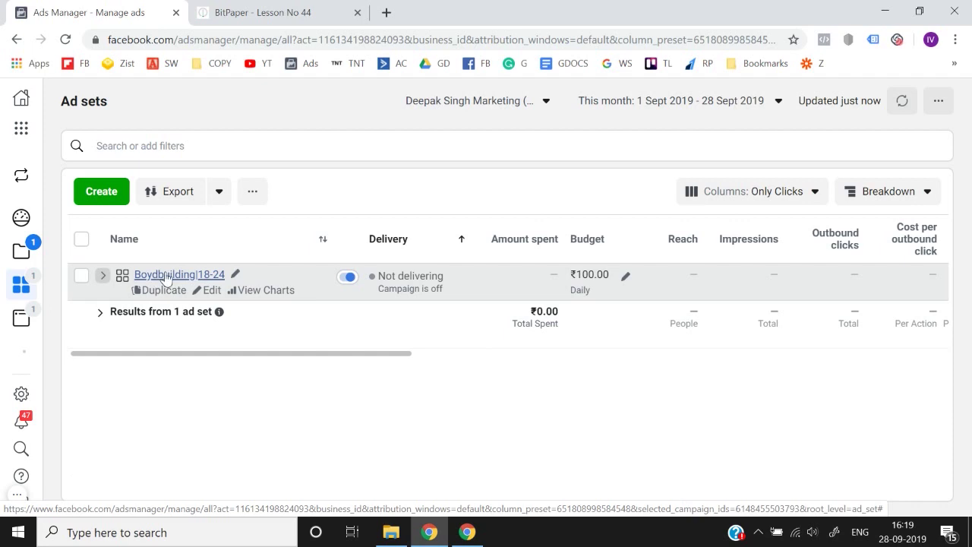
pyautogui.click(166, 276)
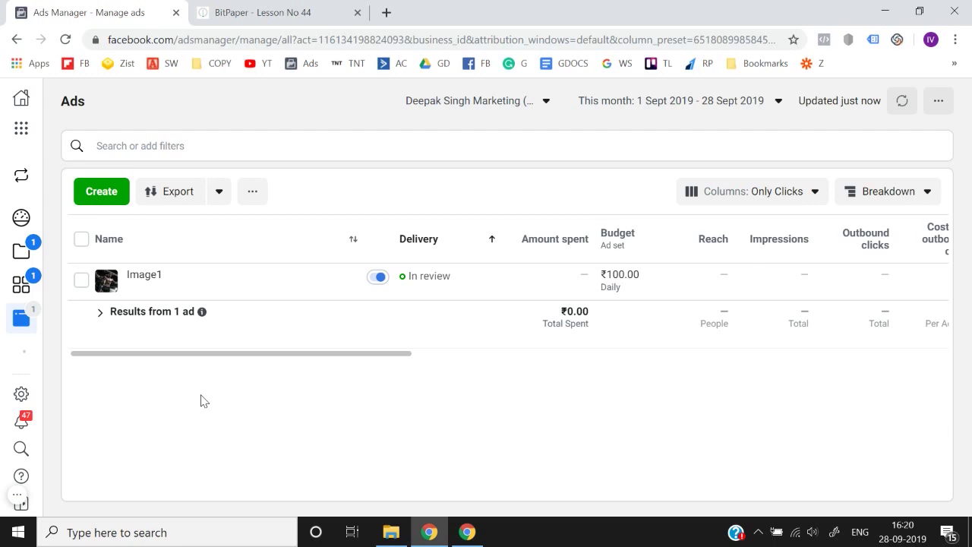
pyautogui.moveTo(21, 217)
pyautogui.click(54, 250)
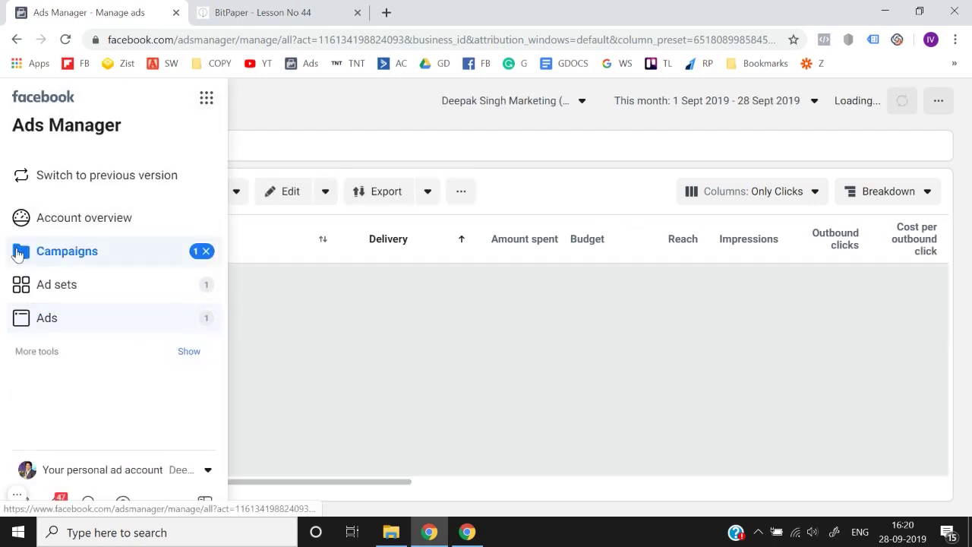
pyautogui.moveTo(190, 285)
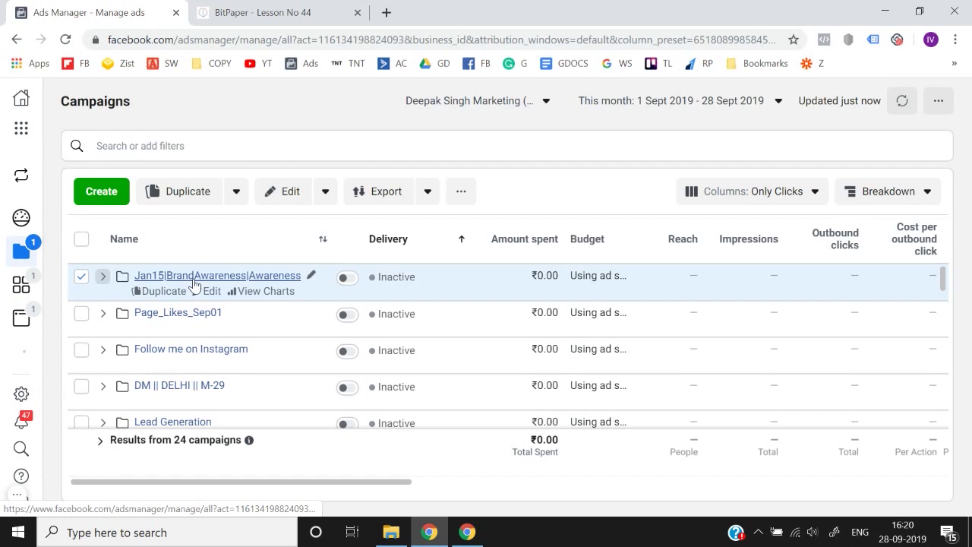
pyautogui.click(193, 276)
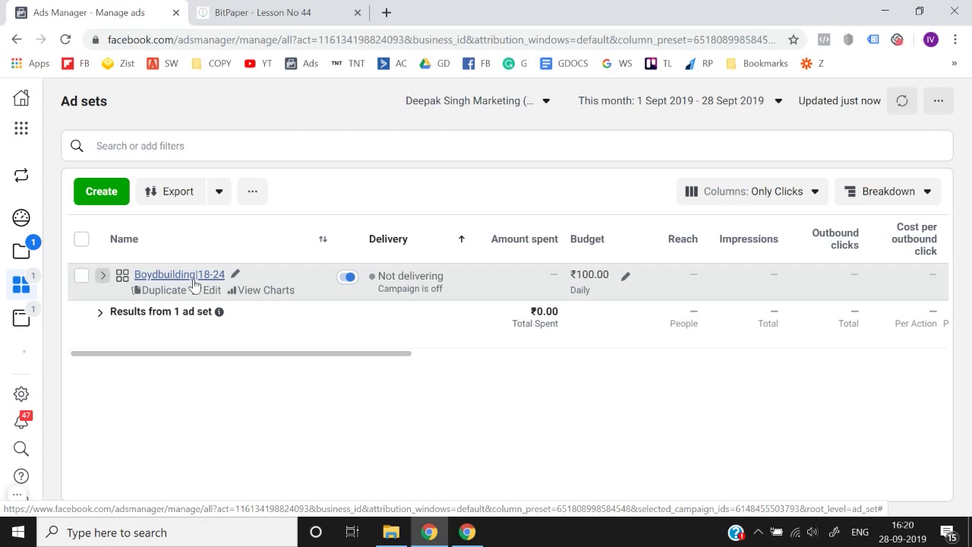
pyautogui.click(193, 278)
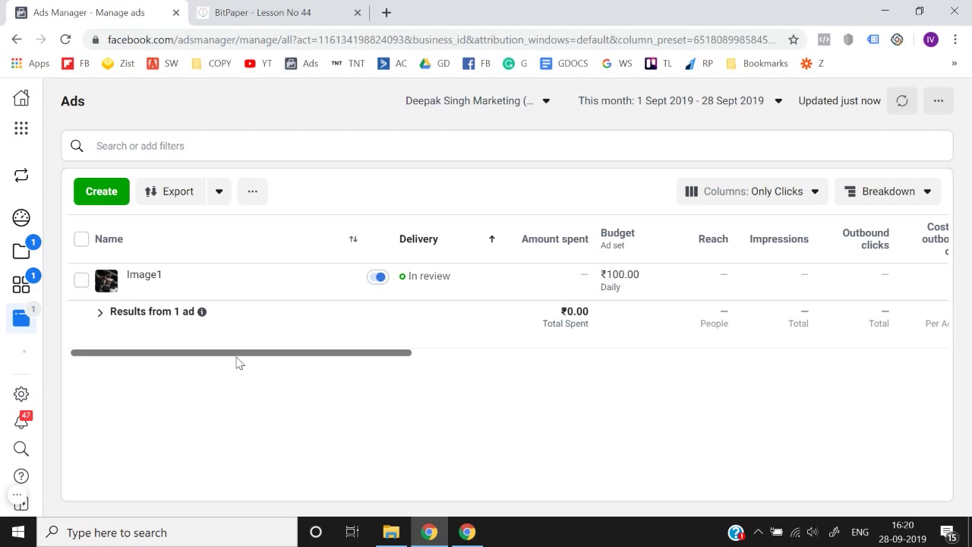
# Step: Duplicate the Image1 ad into its original campaign with one copy
pyautogui.click(80, 281)
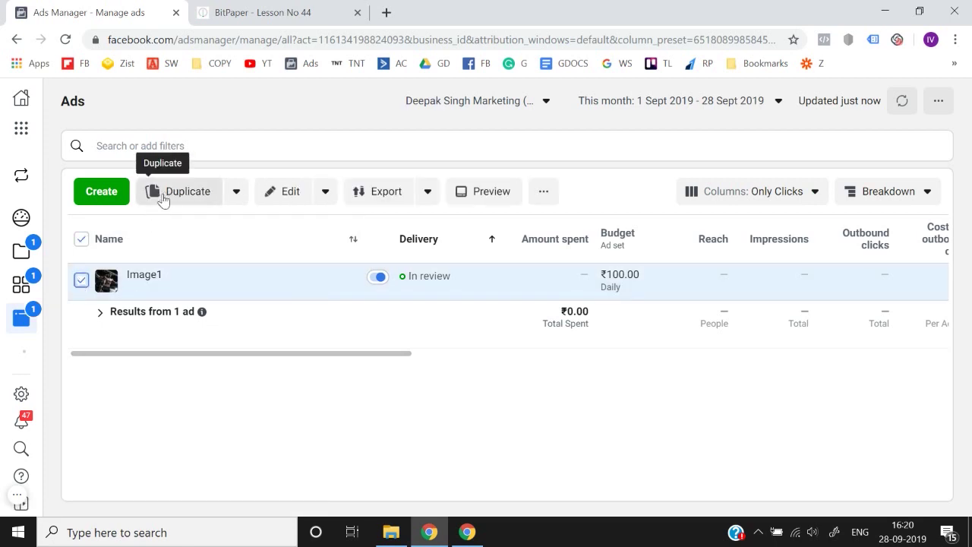
pyautogui.click(156, 194)
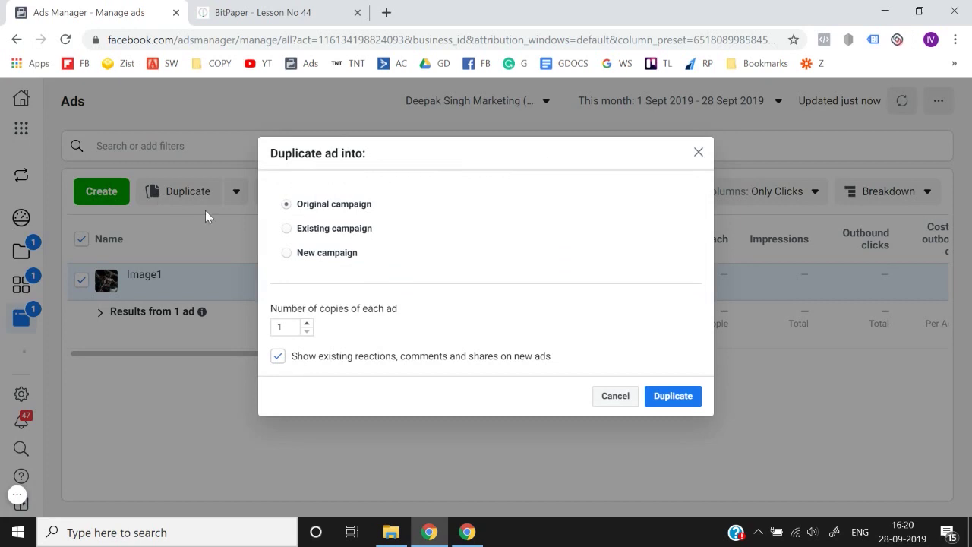
pyautogui.click(659, 399)
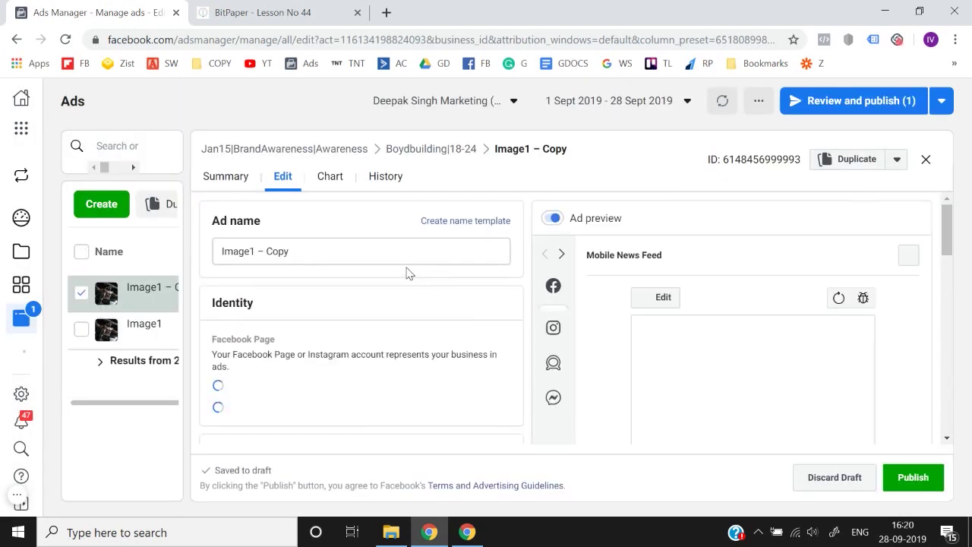
# Step: Rename the duplicated ad as Image2
pyautogui.click(341, 252)
pyautogui.press('BackSpace')
pyautogui.press('BackSpace')
pyautogui.press('BackSpace')
pyautogui.press('BackSpace')
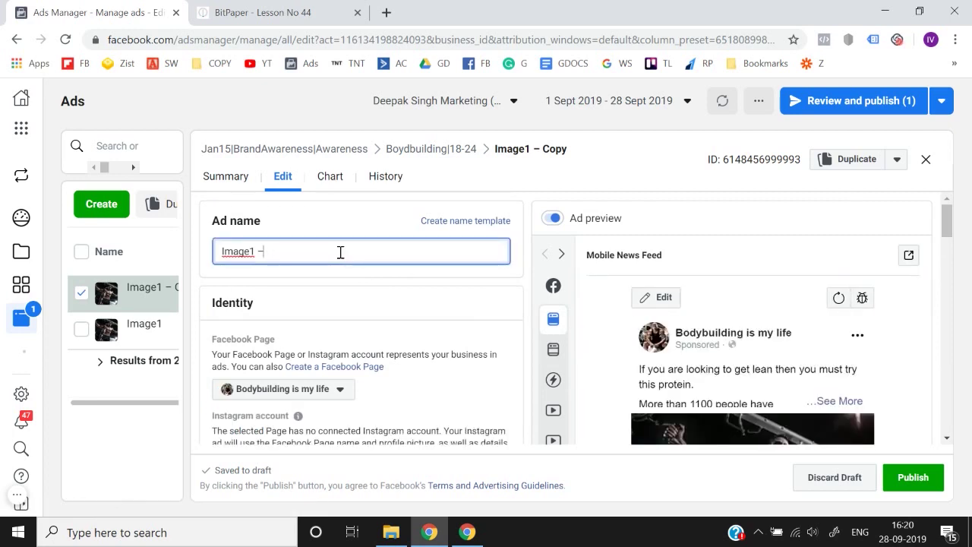
pyautogui.press('BackSpace')
pyautogui.write('2')
pyautogui.click(366, 276)
# Step: Examine the Image2 ad's settings, from name and identity through format to the media section
pyautogui.scroll(-7, 454, 371)
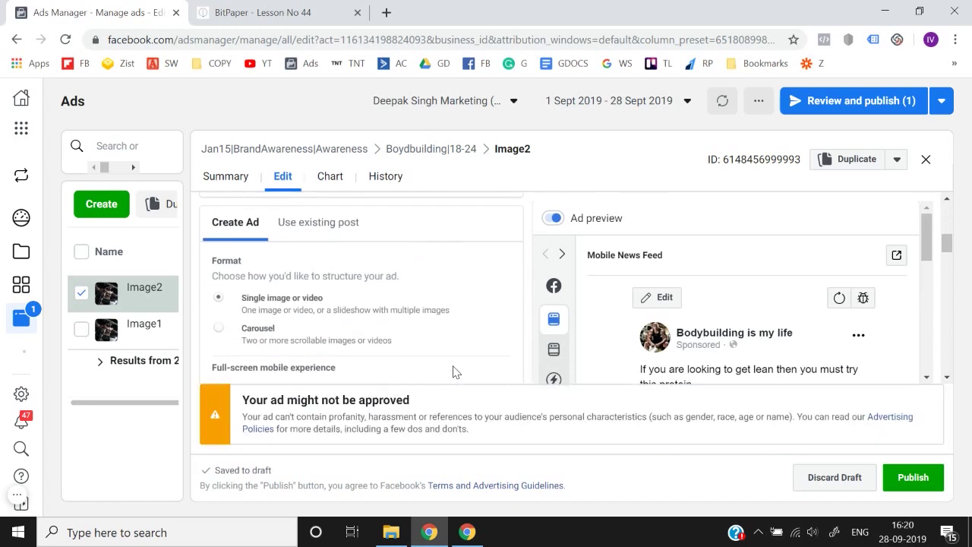
pyautogui.scroll(-3, 453, 372)
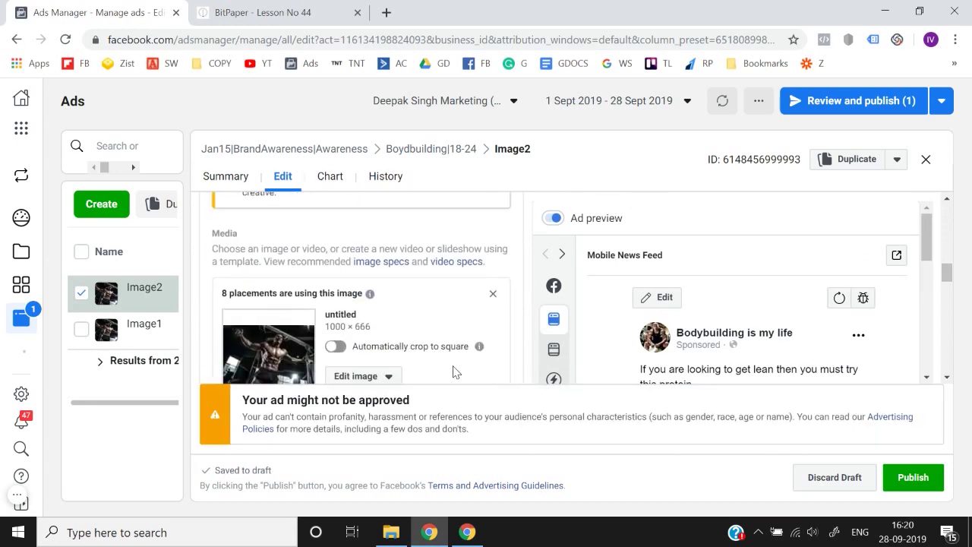
pyautogui.scroll(-1, 453, 371)
pyautogui.scroll(-3, 453, 371)
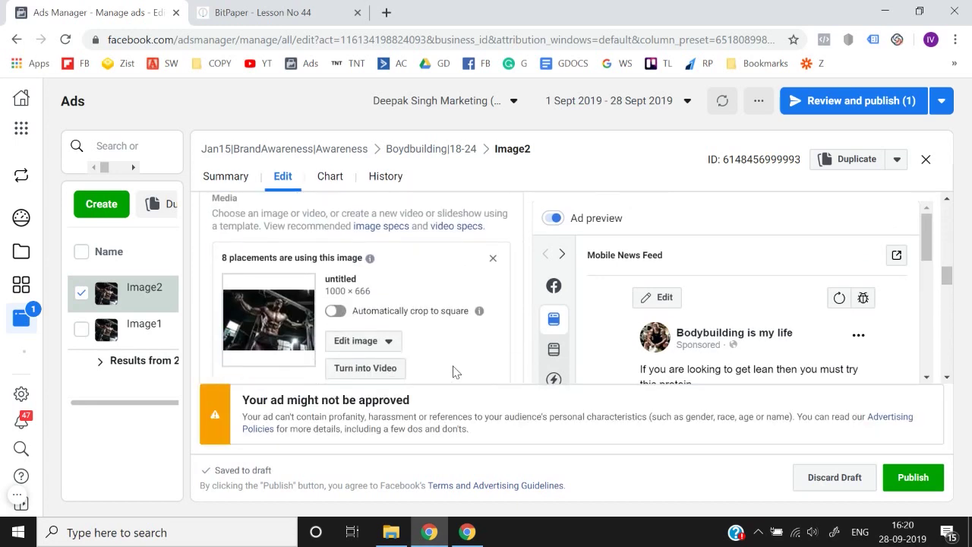
pyautogui.scroll(-1, 454, 371)
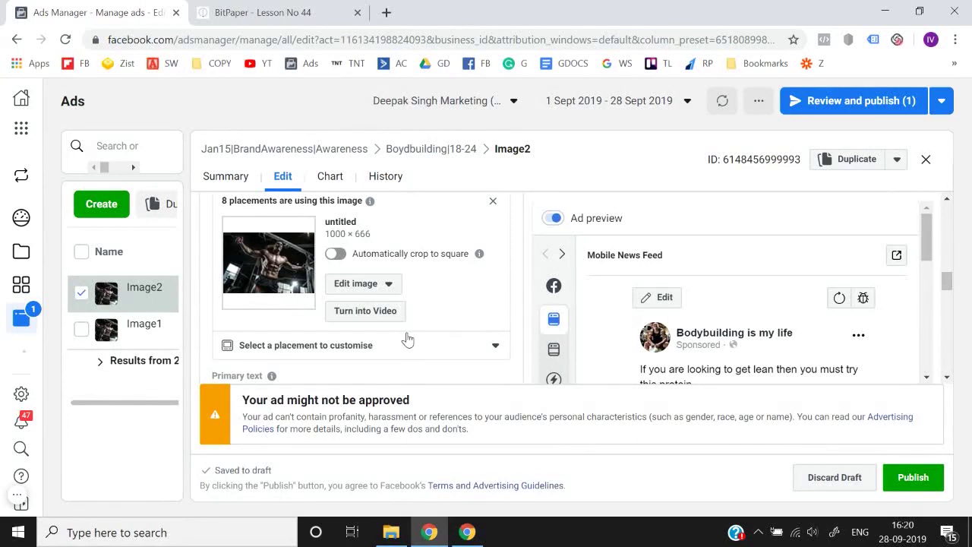
pyautogui.scroll(1, 408, 340)
pyautogui.scroll(-1, 408, 340)
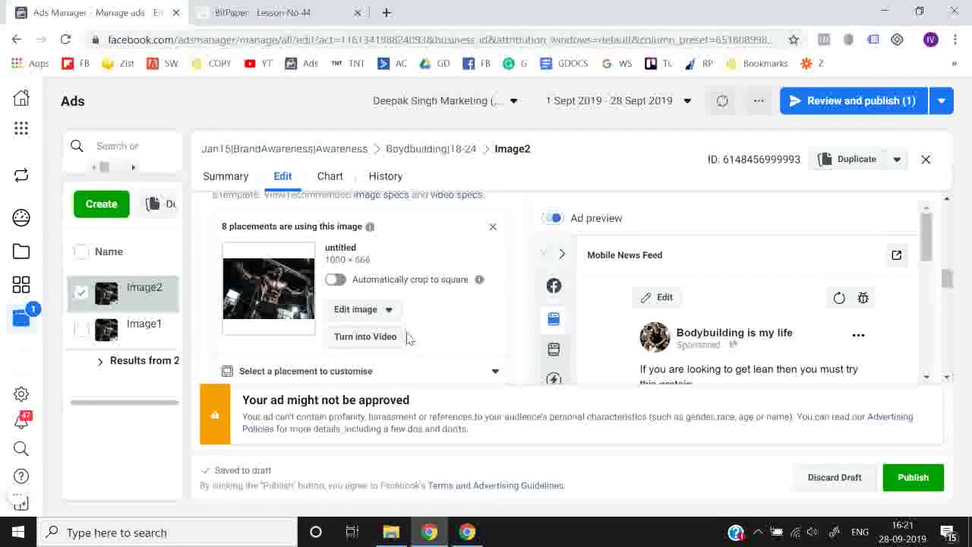
pyautogui.scroll(-1, 408, 340)
pyautogui.scroll(1, 408, 340)
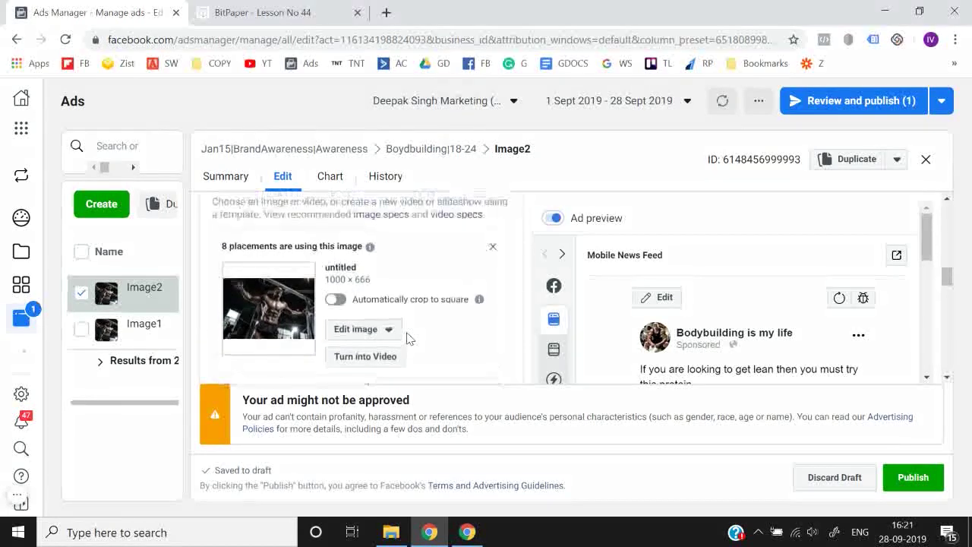
pyautogui.scroll(-1, 408, 339)
pyautogui.scroll(2, 408, 340)
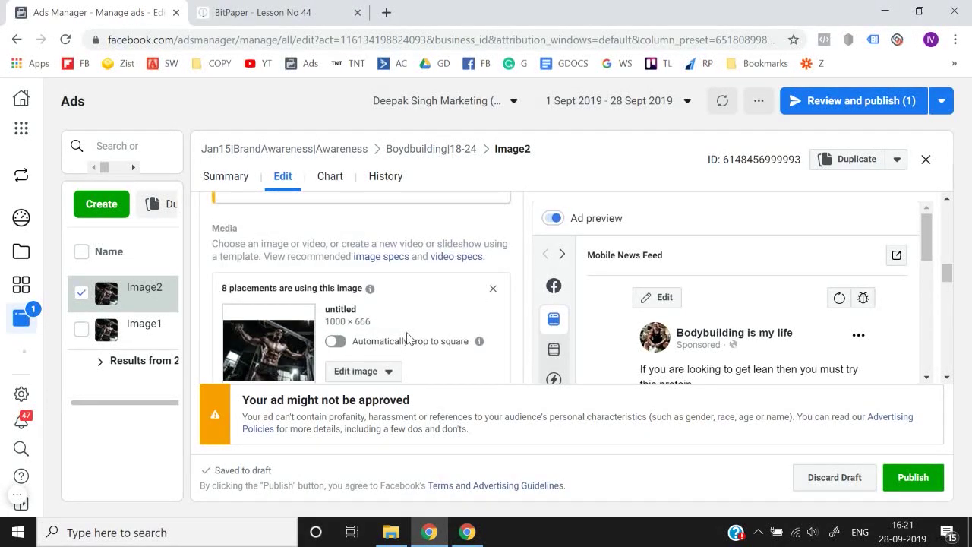
pyautogui.scroll(2, 407, 339)
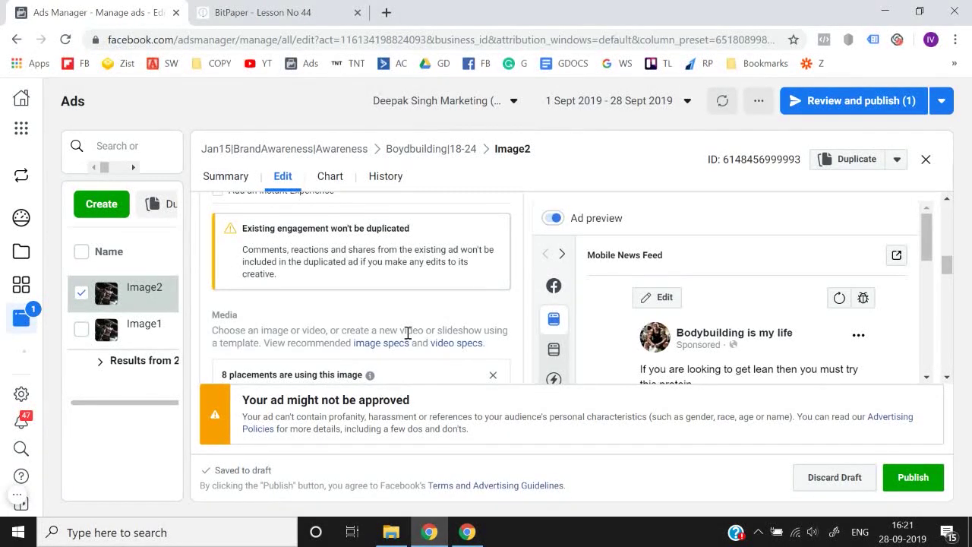
pyautogui.scroll(-4, 407, 334)
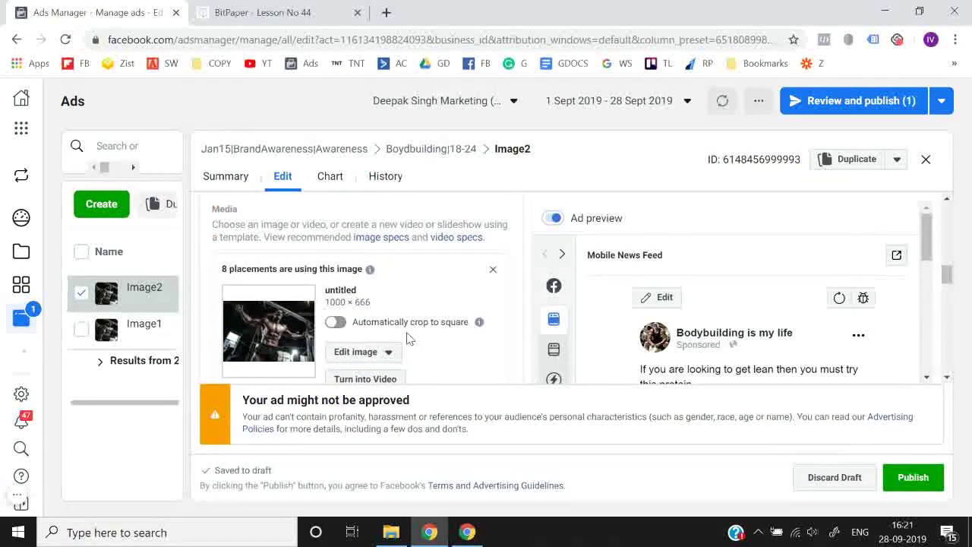
pyautogui.scroll(6, 382, 288)
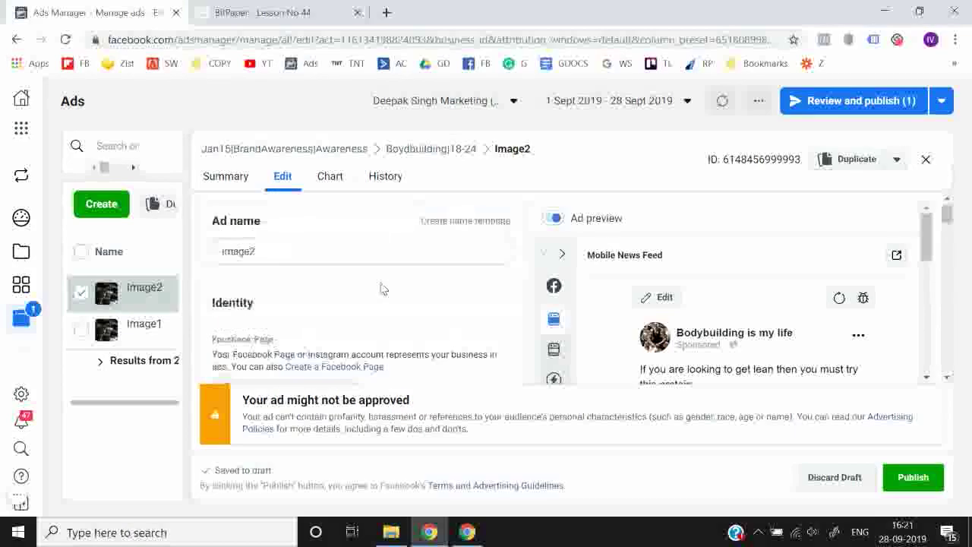
pyautogui.scroll(-3, 381, 289)
pyautogui.scroll(-5, 381, 288)
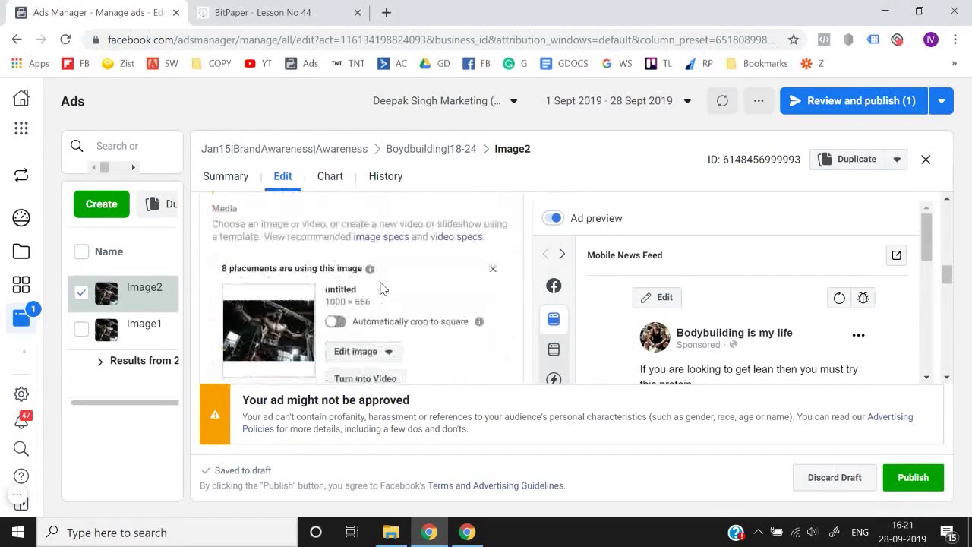
pyautogui.scroll(1, 372, 264)
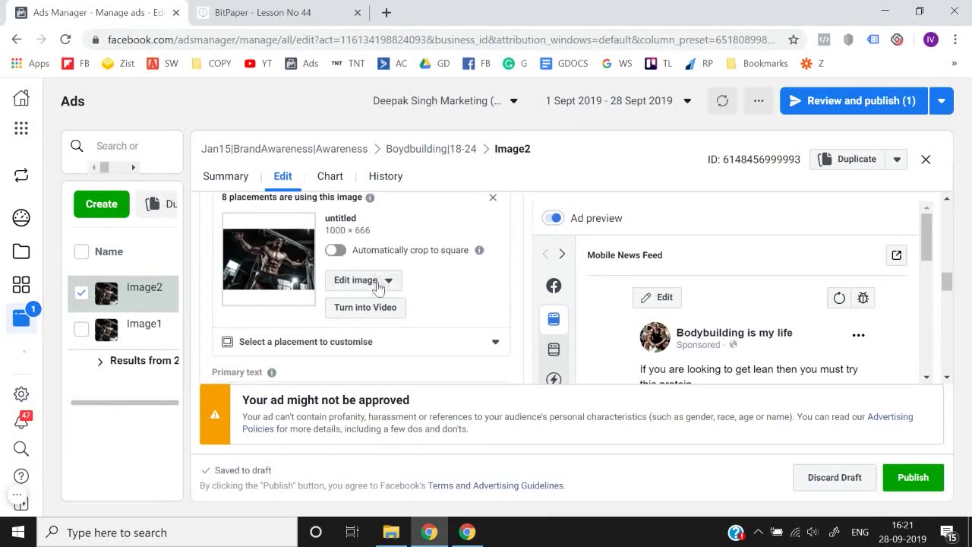
# Step: Start changing the Image2 ad's image and set the image source to stock photos
pyautogui.click(378, 287)
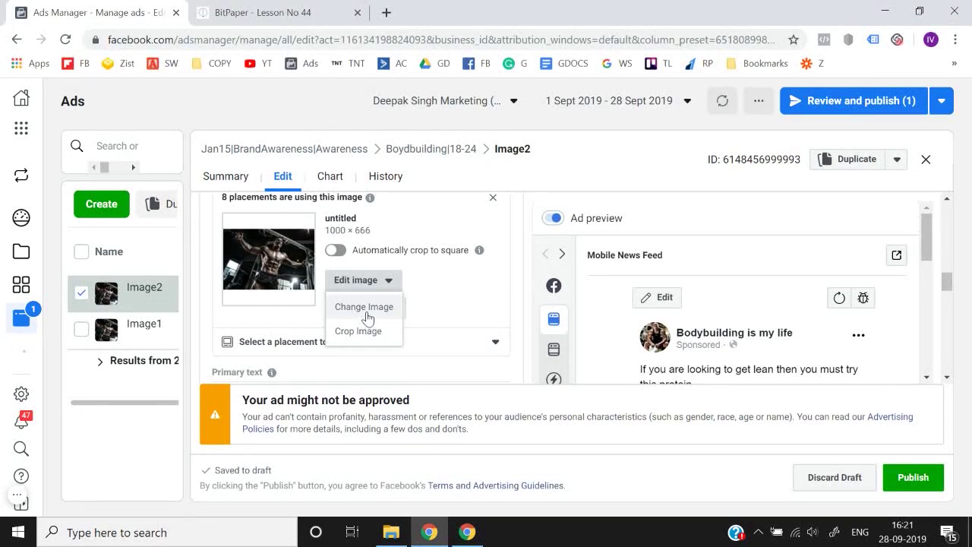
pyautogui.click(367, 318)
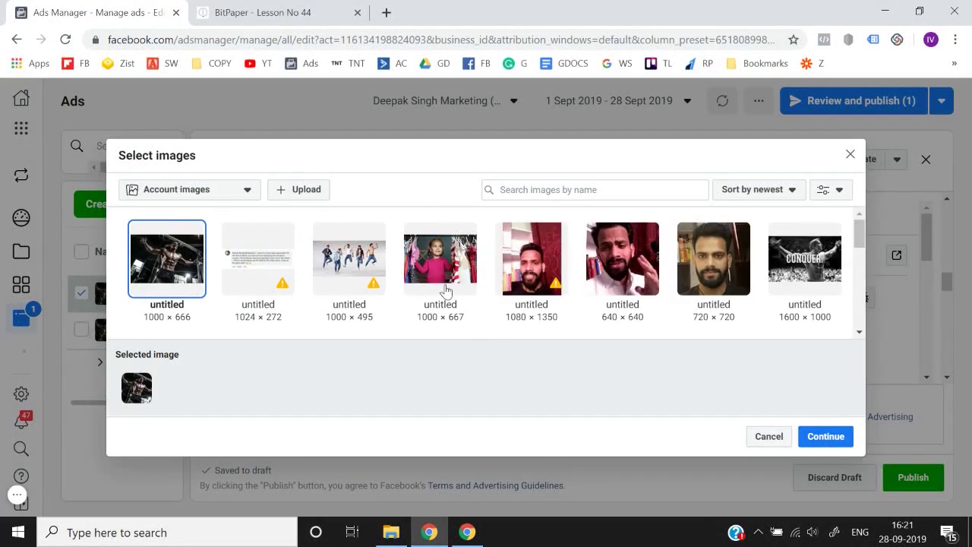
pyautogui.click(757, 286)
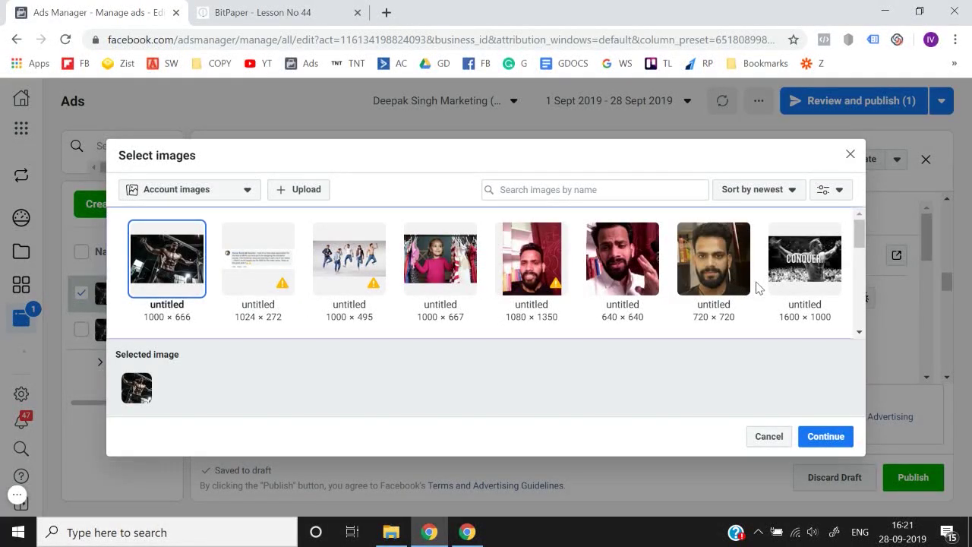
pyautogui.click(227, 190)
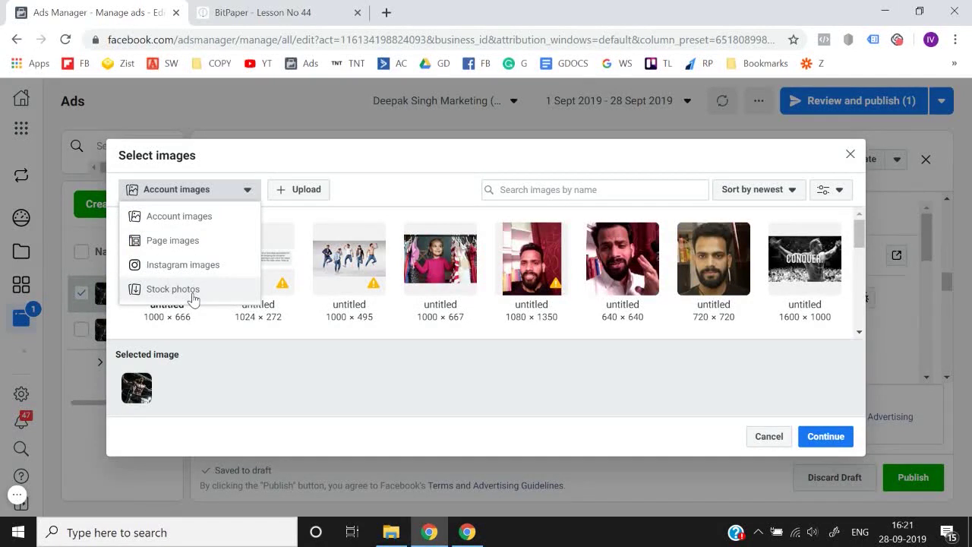
pyautogui.click(193, 295)
# Step: Search the stock photos for "lazar"
pyautogui.click(333, 190)
pyautogui.write('b')
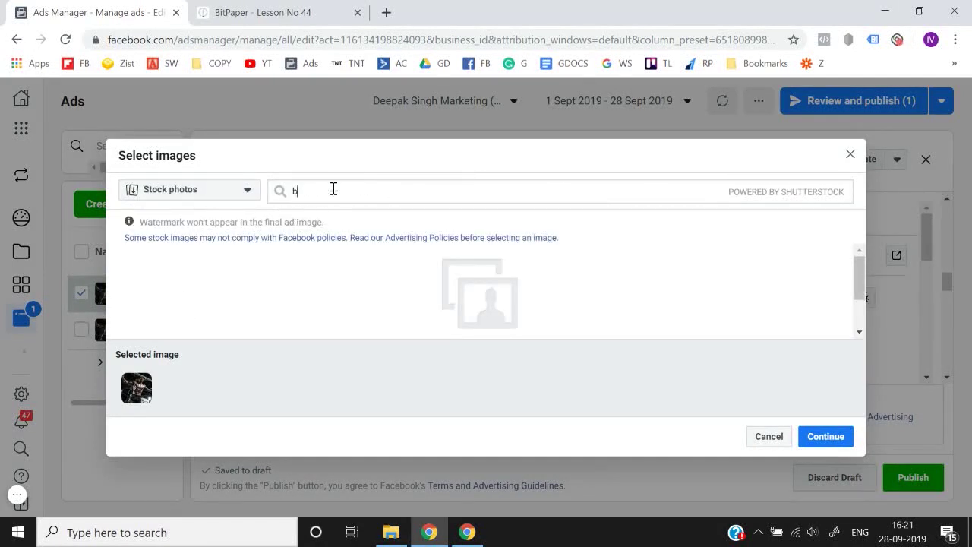
pyautogui.write('o')
pyautogui.press('BackSpace')
pyautogui.press('BackSpace')
pyautogui.write('lazar')
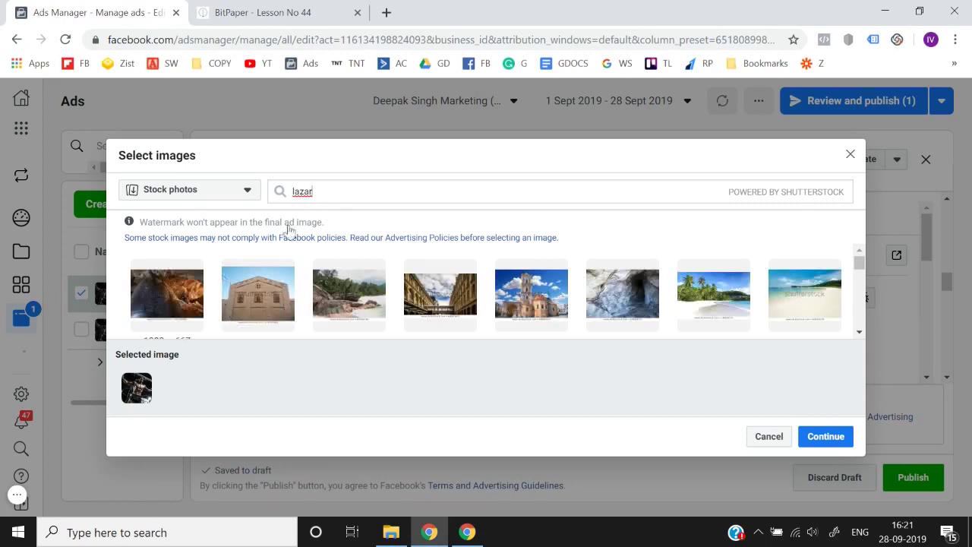
# Step: Search the stock photos for "bodybuilding" and use the bodybuilder on a blue smoky background as the ad's image
pyautogui.doubleClick(353, 191)
pyautogui.write('bodybuilding')
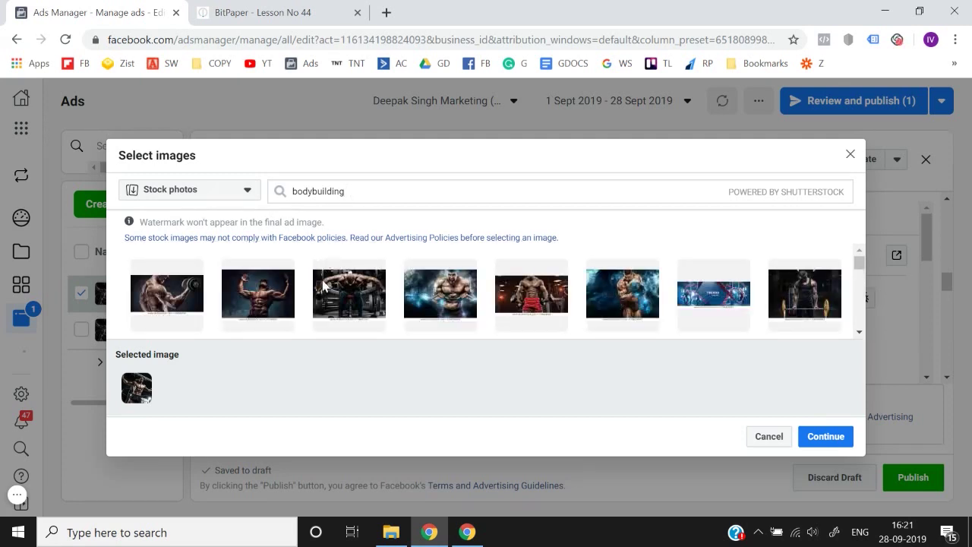
pyautogui.click(285, 301)
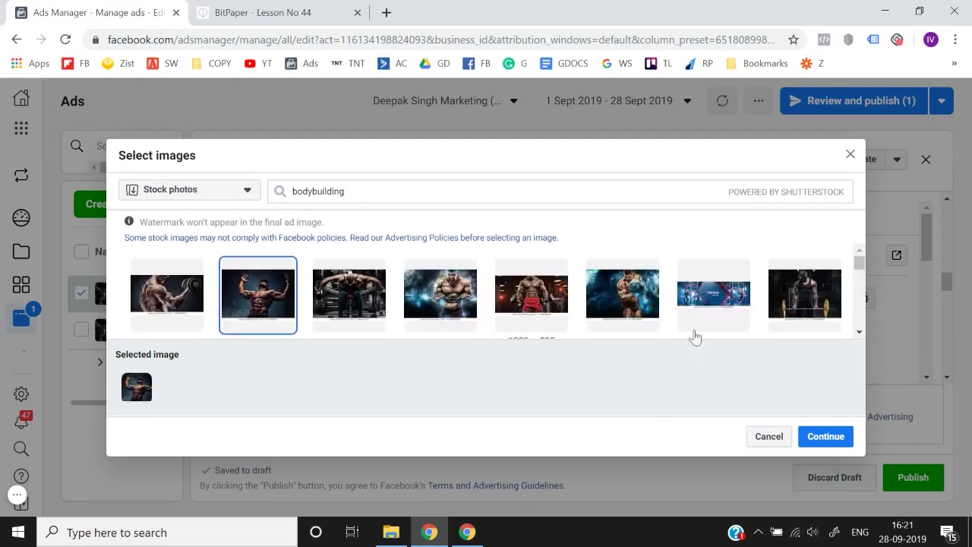
pyautogui.click(623, 303)
pyautogui.click(823, 436)
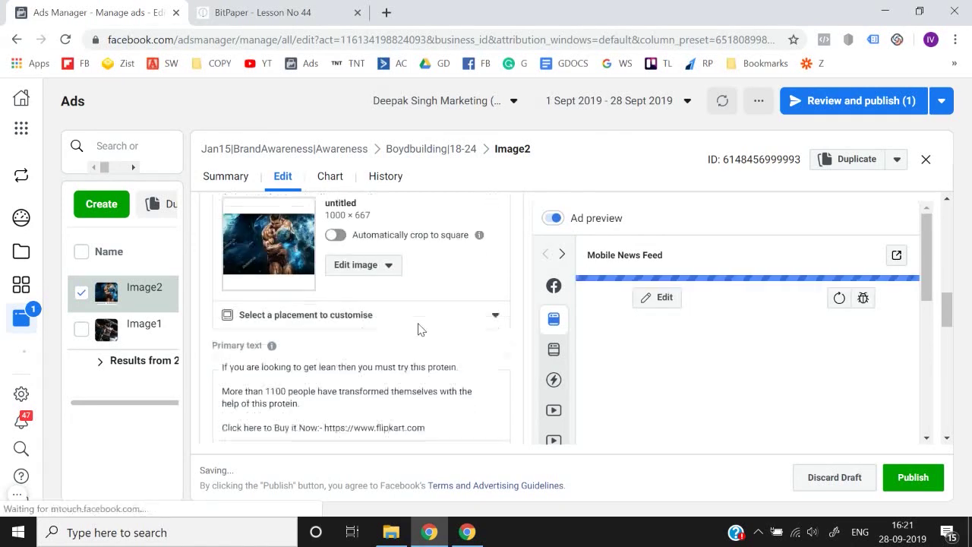
# Step: Review the Image2 ad's replaced image and its primary text
pyautogui.scroll(-3, 418, 329)
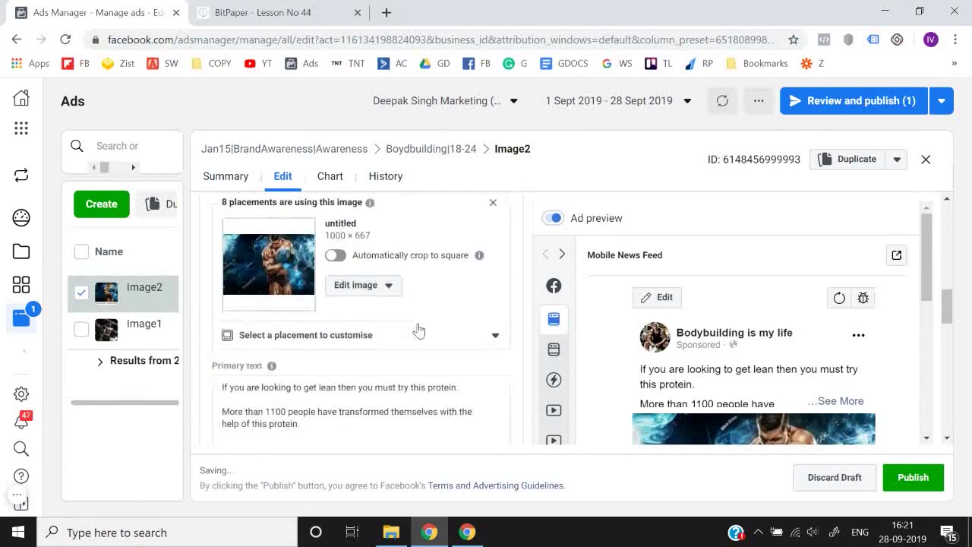
pyautogui.scroll(-2, 418, 328)
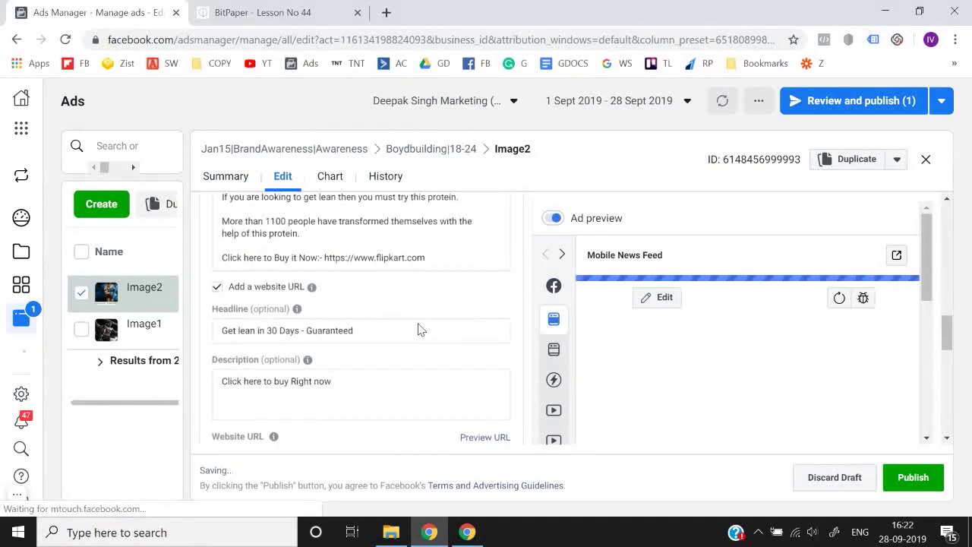
pyautogui.scroll(2, 379, 313)
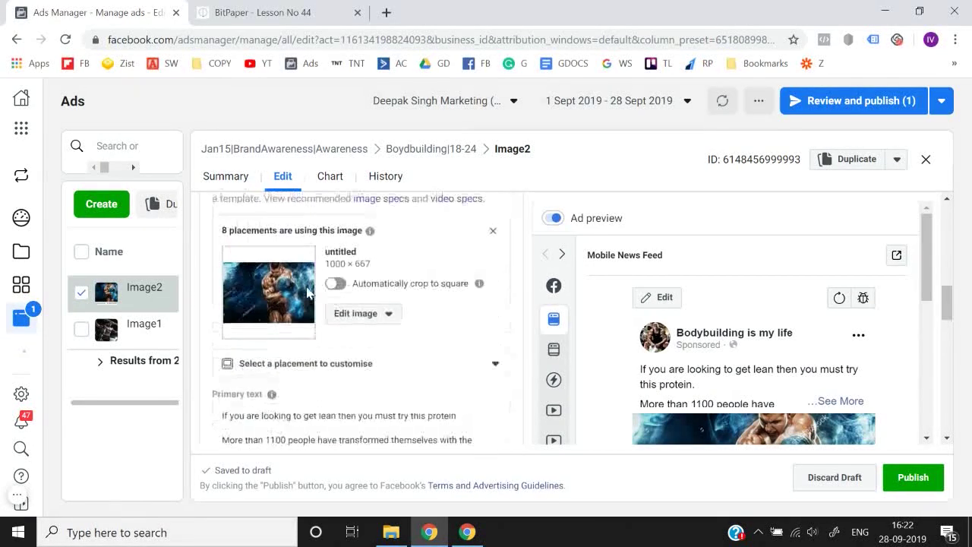
pyautogui.click(251, 287)
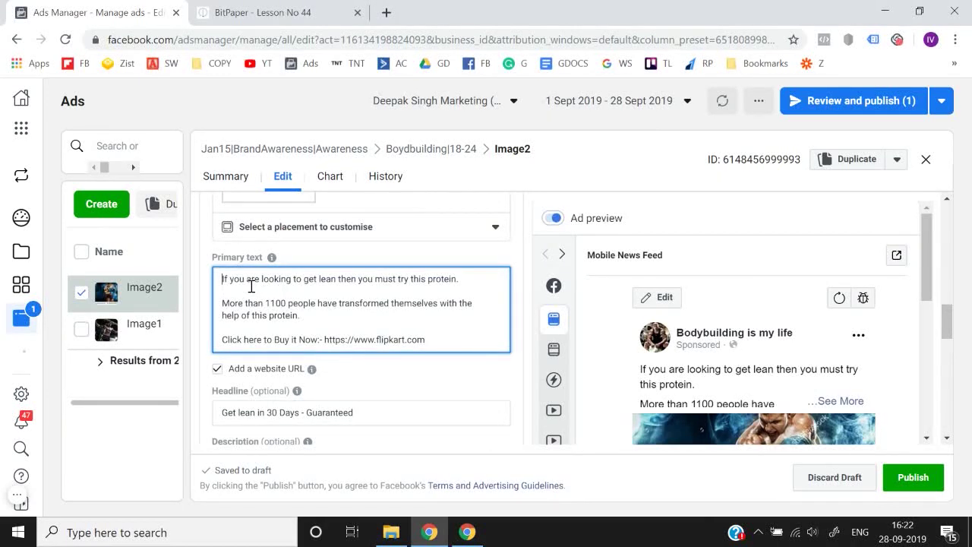
pyautogui.tripleClick(251, 287)
pyautogui.hotkey('ctrl', 'a')
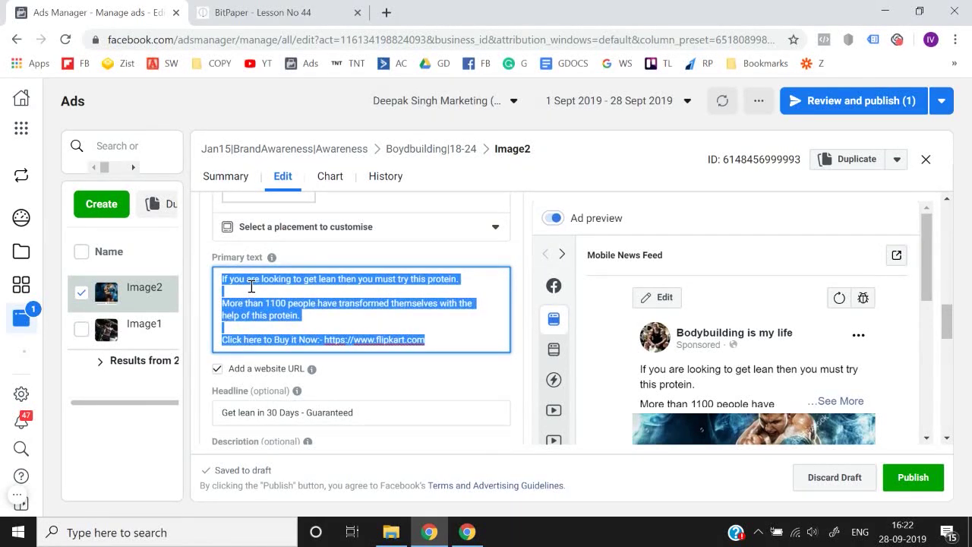
pyautogui.scroll(-1, 251, 287)
pyautogui.click(384, 359)
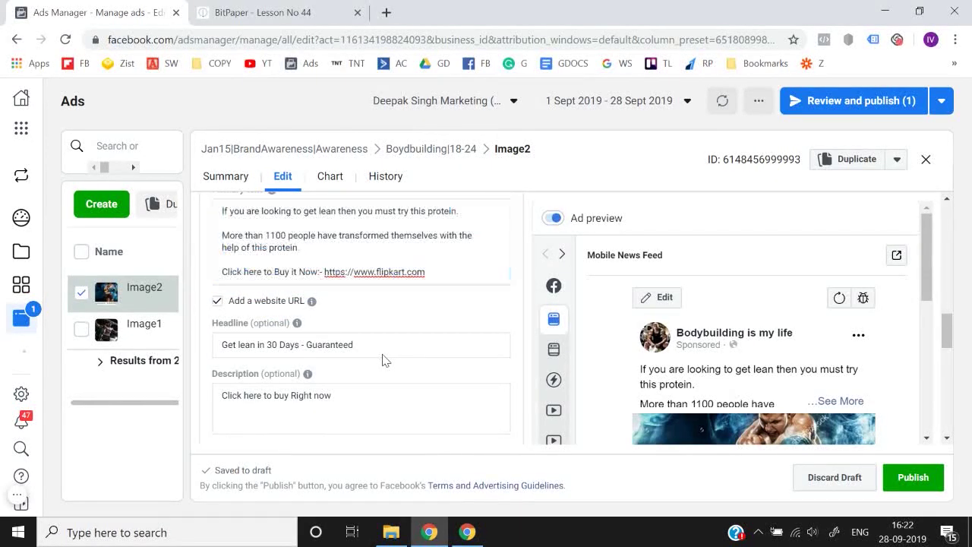
# Step: Examine the Image2 ad's headline, description and website URL, down to the languages section
pyautogui.click(373, 344)
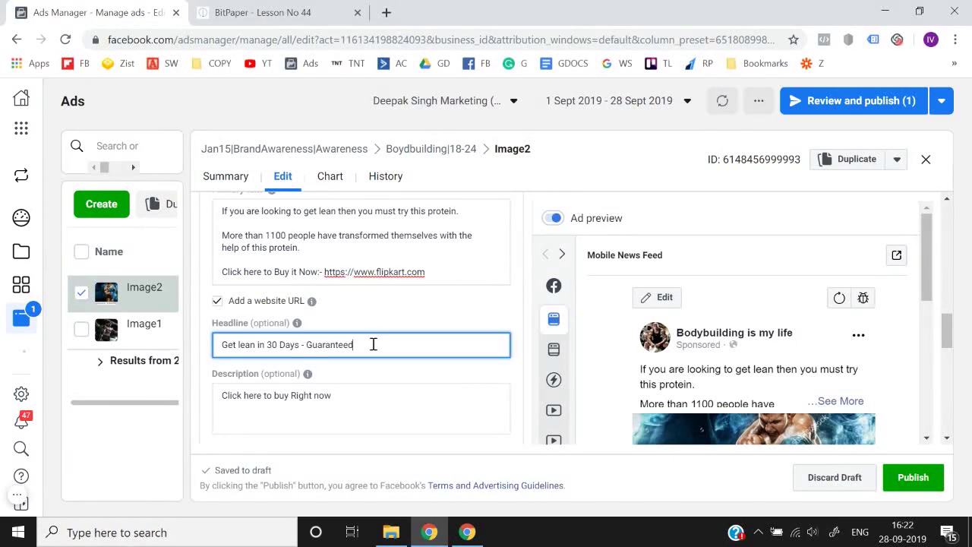
pyautogui.hotkey('ctrl', 'a')
pyautogui.click(391, 321)
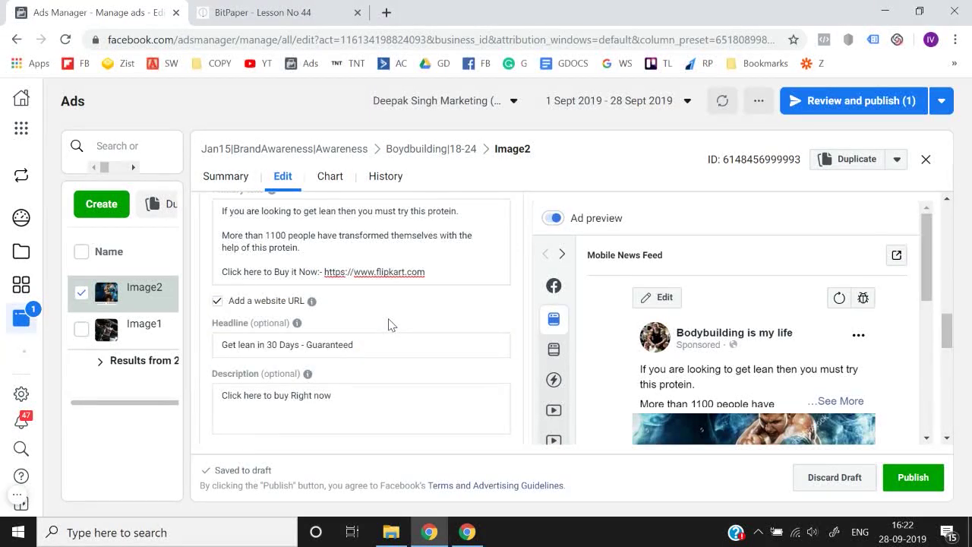
pyautogui.scroll(-1, 373, 321)
pyautogui.click(366, 322)
pyautogui.hotkey('ctrl', 'a')
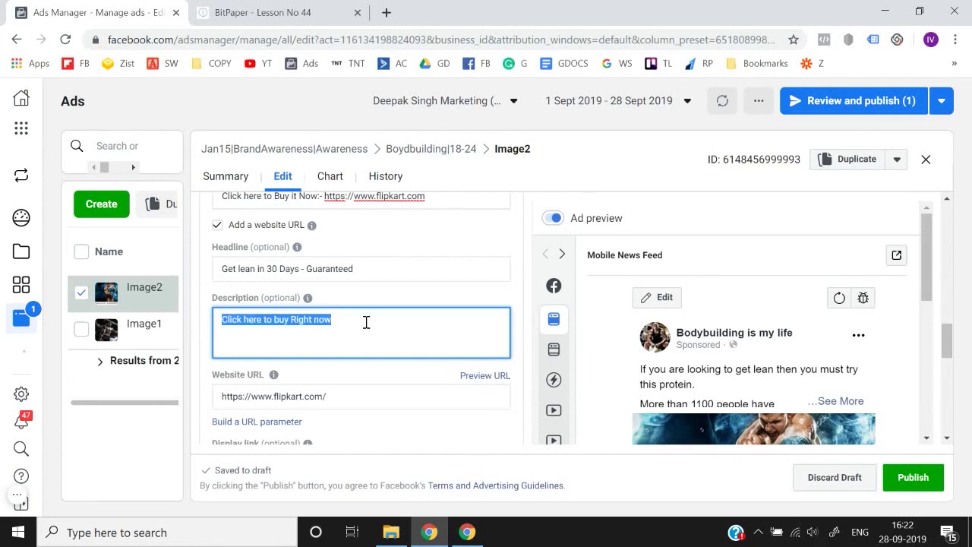
pyautogui.click(384, 304)
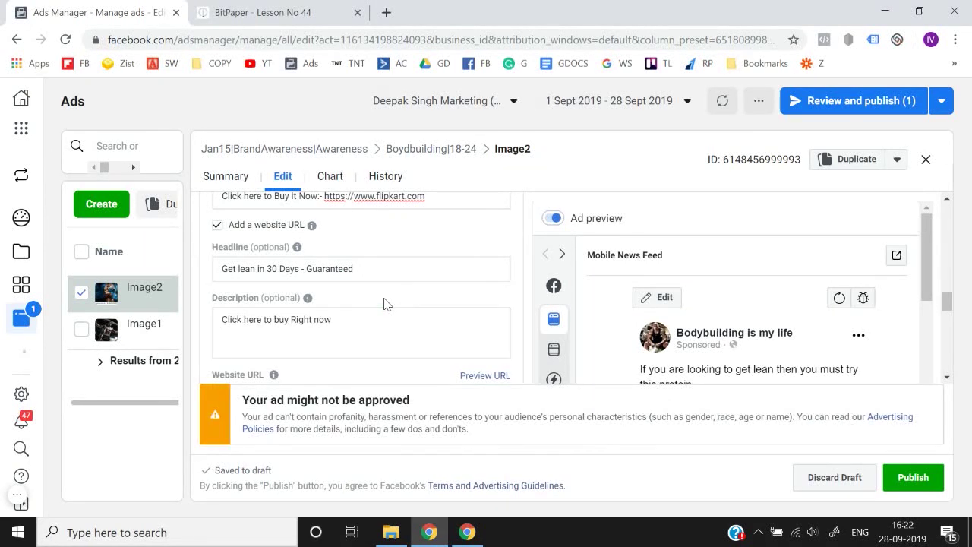
pyautogui.scroll(-3, 384, 304)
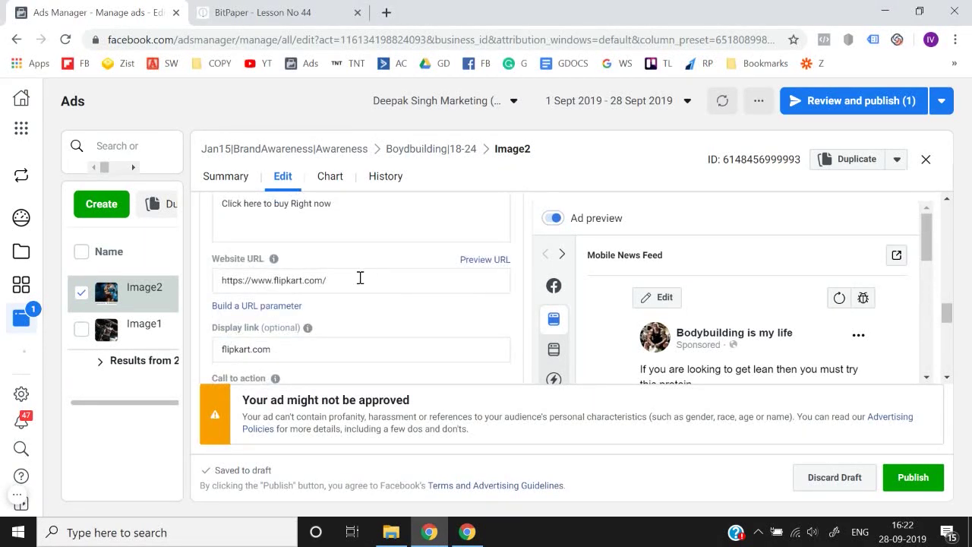
pyautogui.click(361, 280)
pyautogui.click(396, 323)
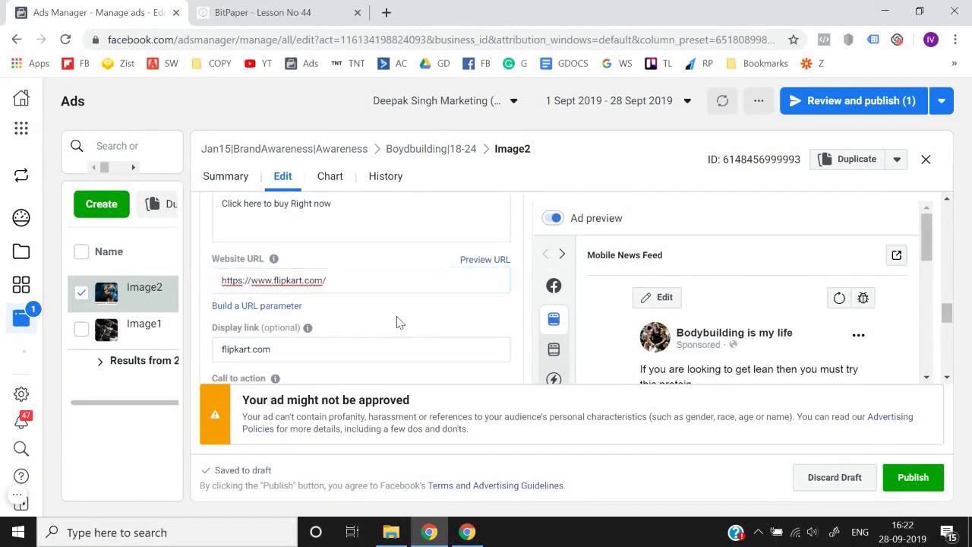
pyautogui.scroll(-3, 397, 322)
pyautogui.scroll(-2, 397, 322)
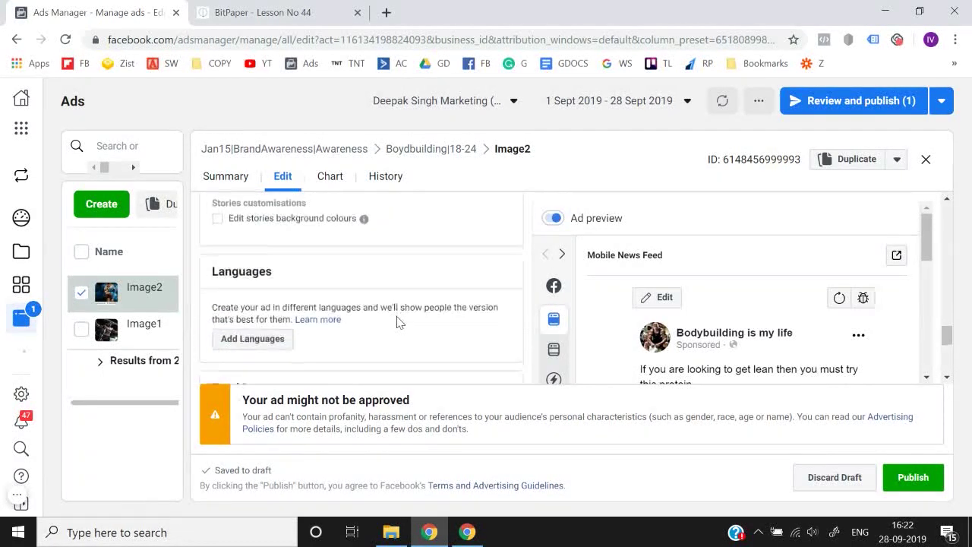
pyautogui.scroll(5, 397, 322)
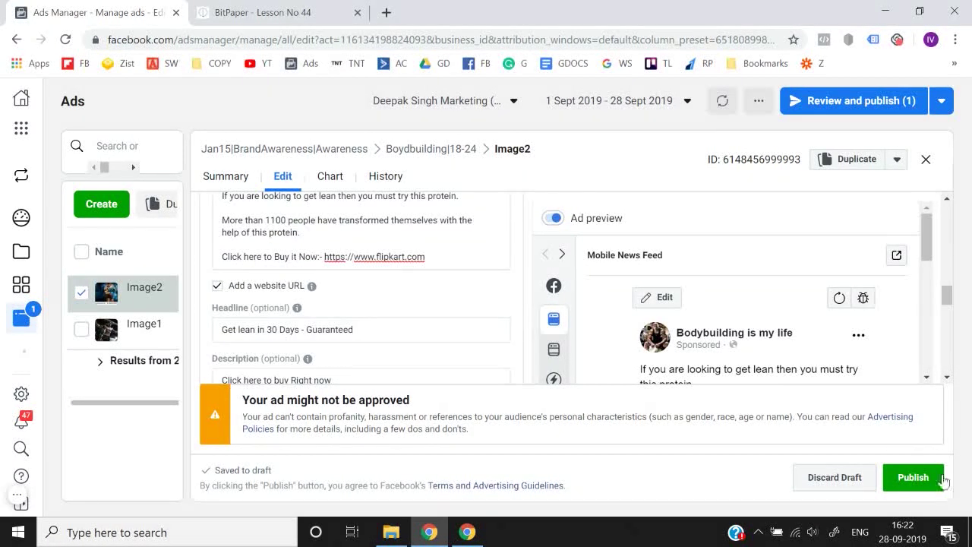
# Step: Publish the Image2 ad and close its editor
pyautogui.click(911, 477)
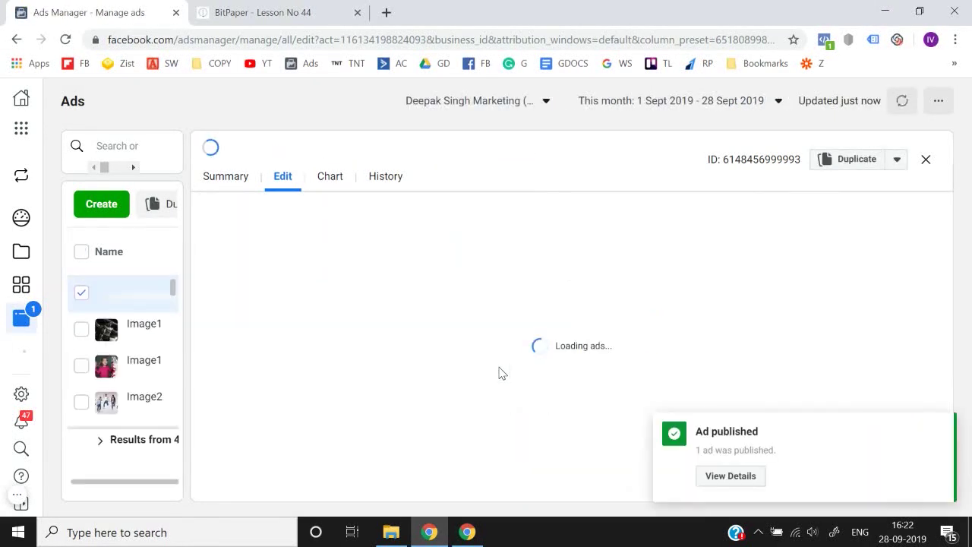
pyautogui.click(927, 159)
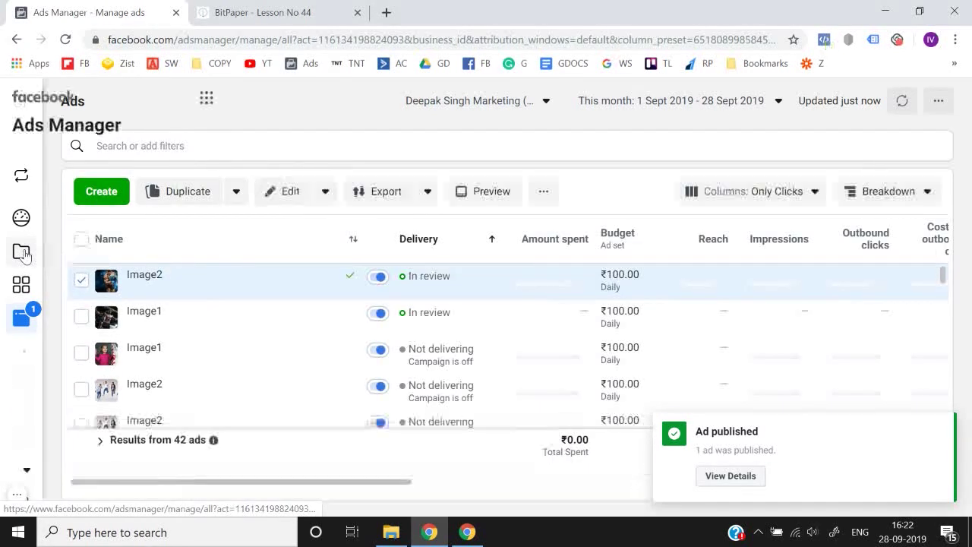
# Step: Open the Jan15|BrandAwareness|Awareness campaign and list the ads in its Boydbuilding|18-24 ad set
pyautogui.click(23, 253)
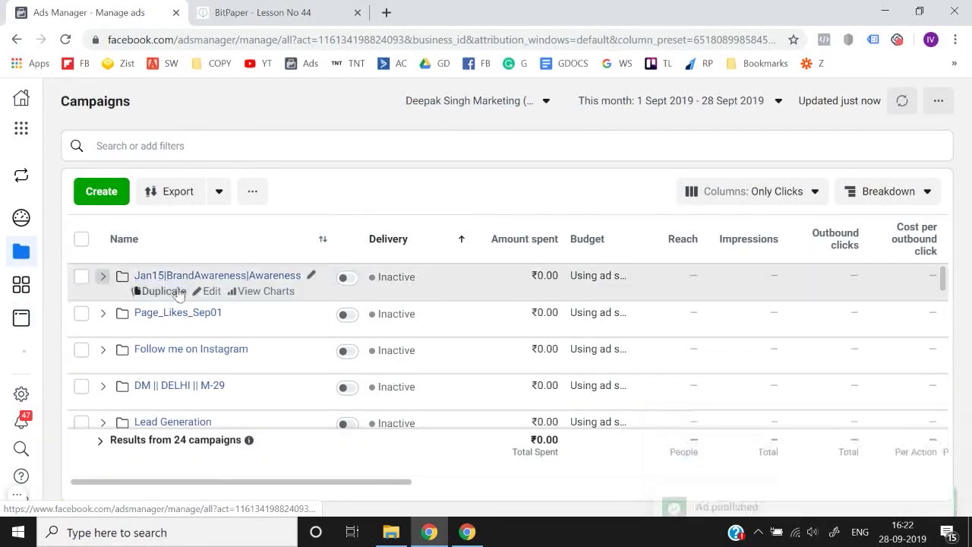
pyautogui.click(82, 276)
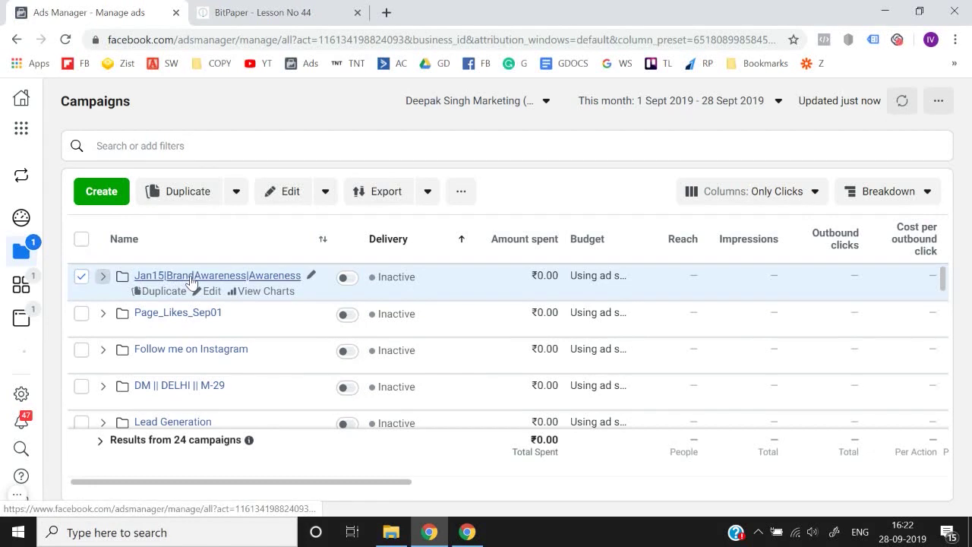
pyautogui.click(191, 278)
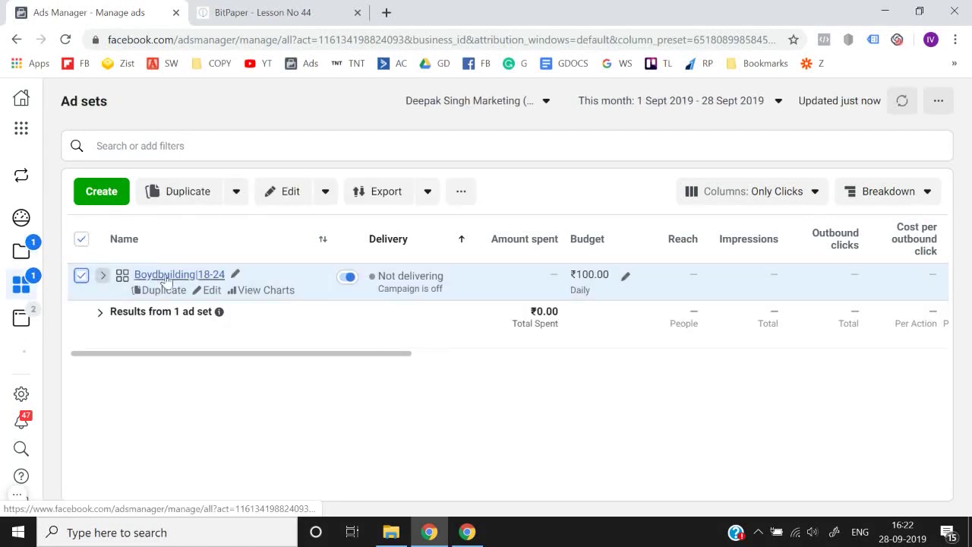
pyautogui.click(166, 278)
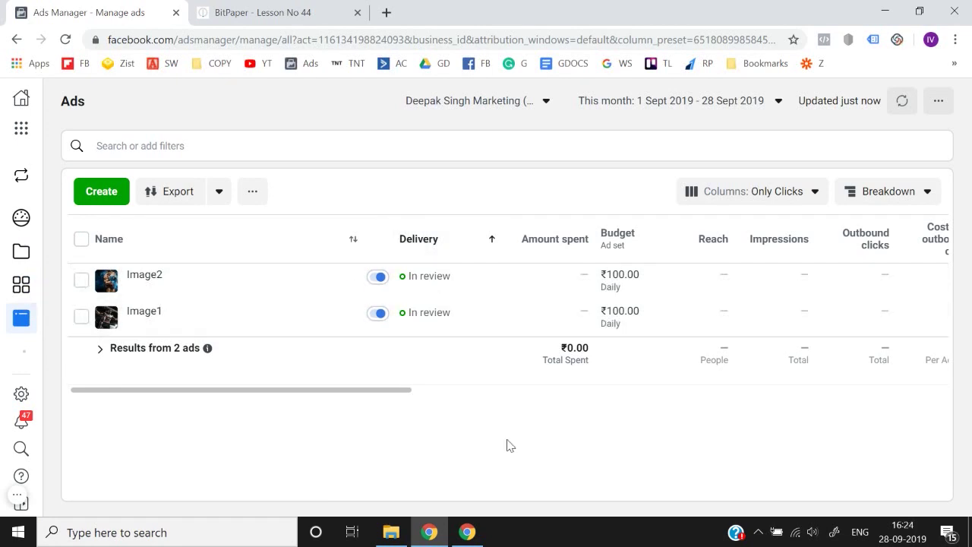
# Step: Duplicate the Image2 ad into its original campaign with one copy
pyautogui.click(81, 283)
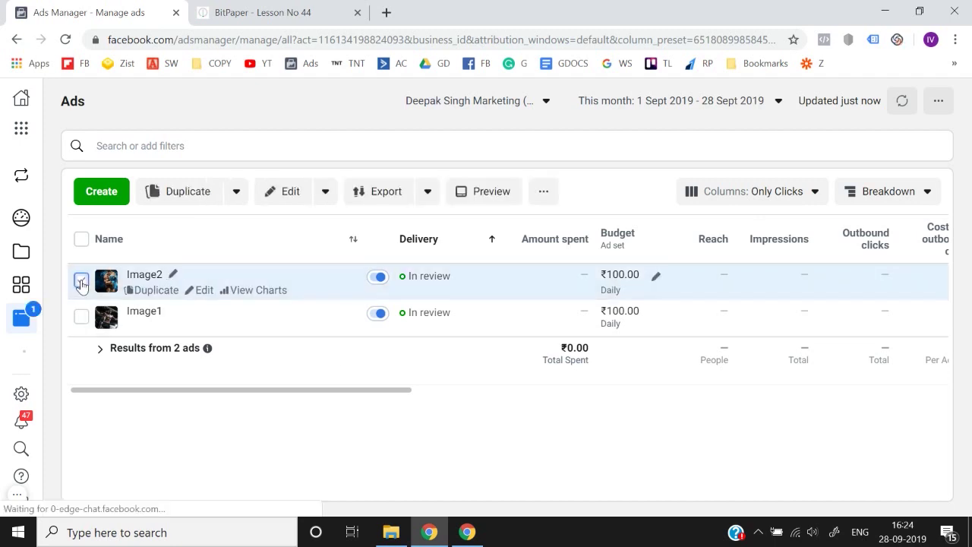
pyautogui.click(203, 191)
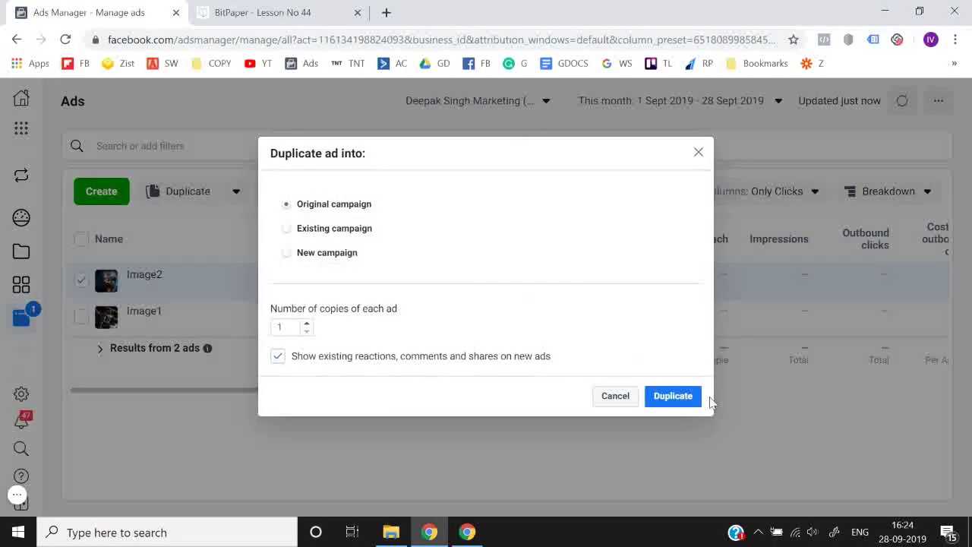
pyautogui.click(681, 399)
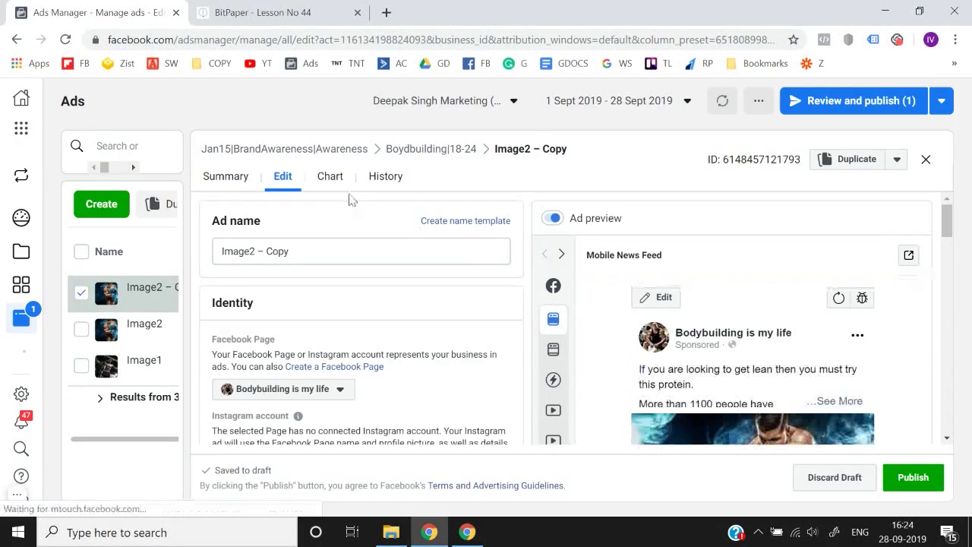
# Step: Rename the duplicate of the Image2 ad as "Image 3"
pyautogui.click(346, 249)
pyautogui.press('BackSpace')
pyautogui.press('BackSpace')
pyautogui.press('BackSpace')
pyautogui.press('BackSpace')
pyautogui.press('BackSpace')
pyautogui.press('BackSpace')
pyautogui.press('BackSpace')
pyautogui.press('BackSpace')
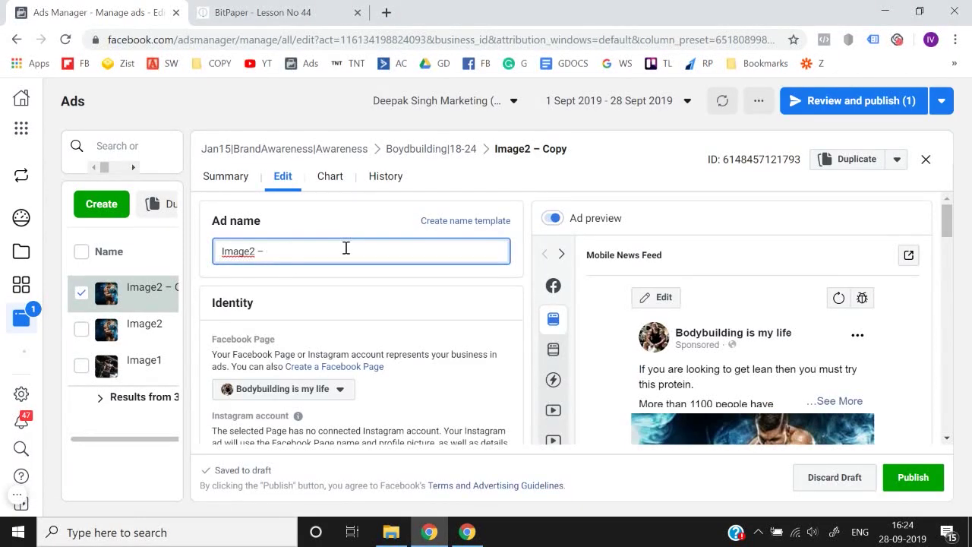
pyautogui.write('3')
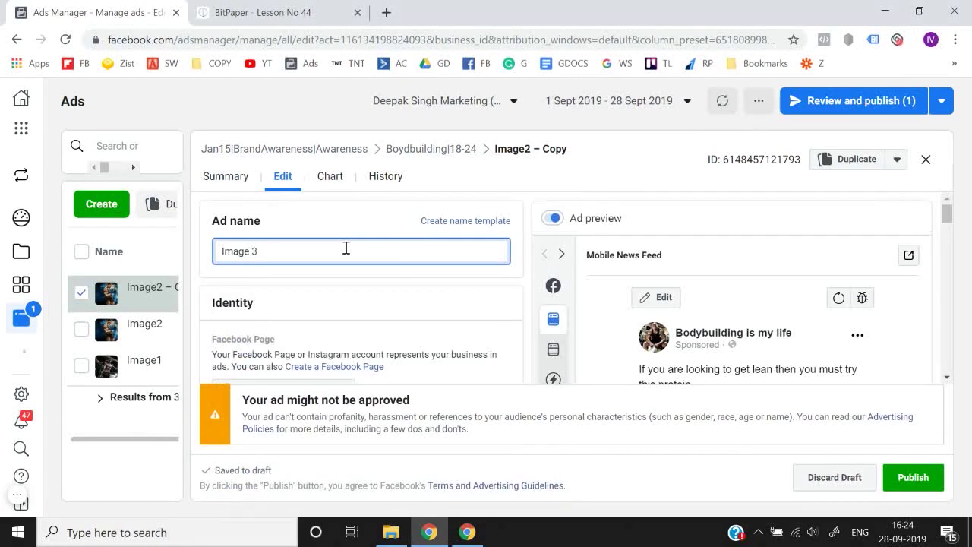
pyautogui.click(444, 295)
# Step: Change the Image 3 ad's image to the 1000 × 667 account picture of the girl in pink before a clothes rack
pyautogui.scroll(-5, 444, 295)
pyautogui.scroll(-5, 443, 295)
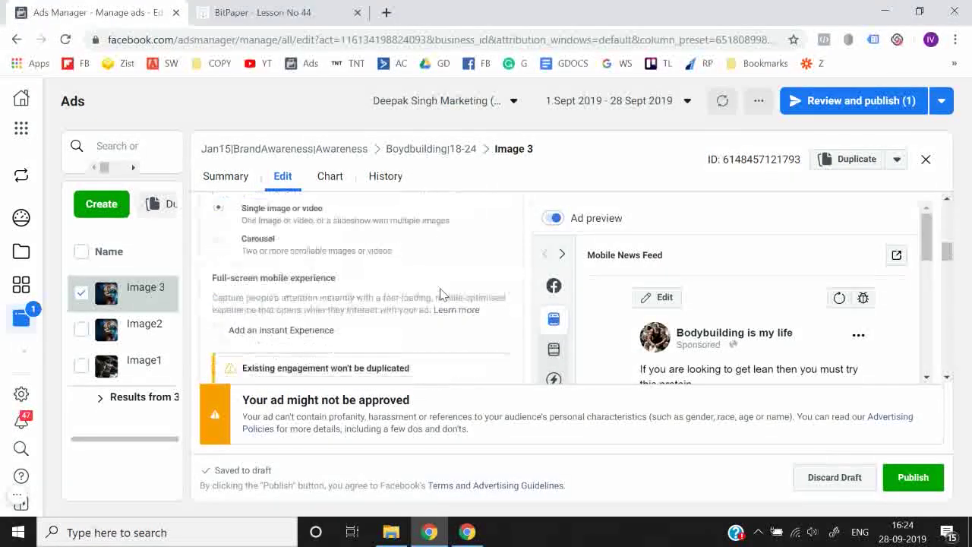
pyautogui.scroll(-1, 439, 296)
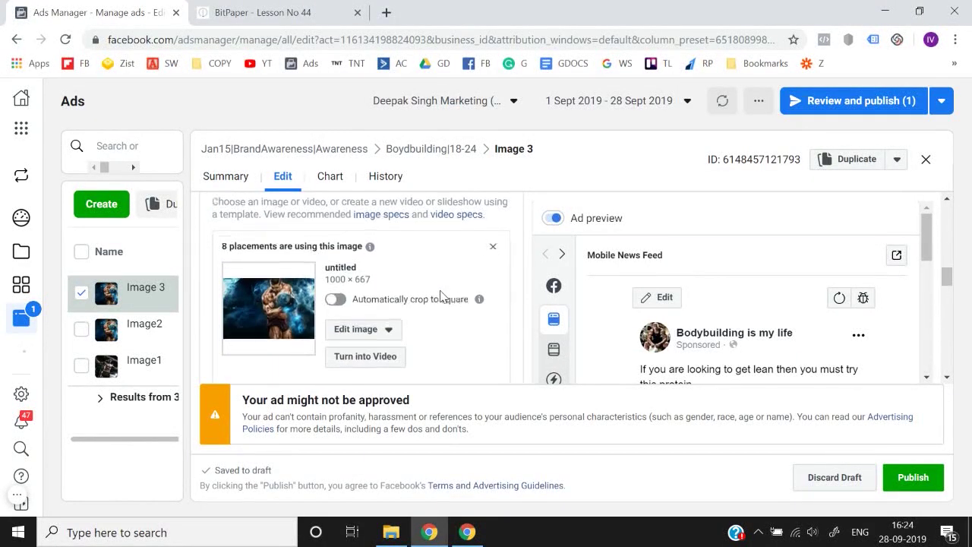
pyautogui.click(400, 319)
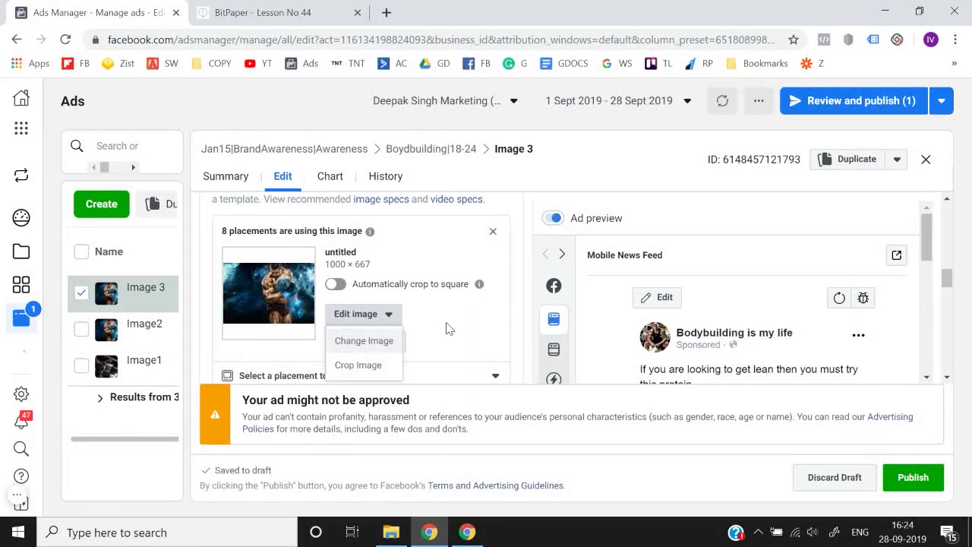
pyautogui.click(370, 342)
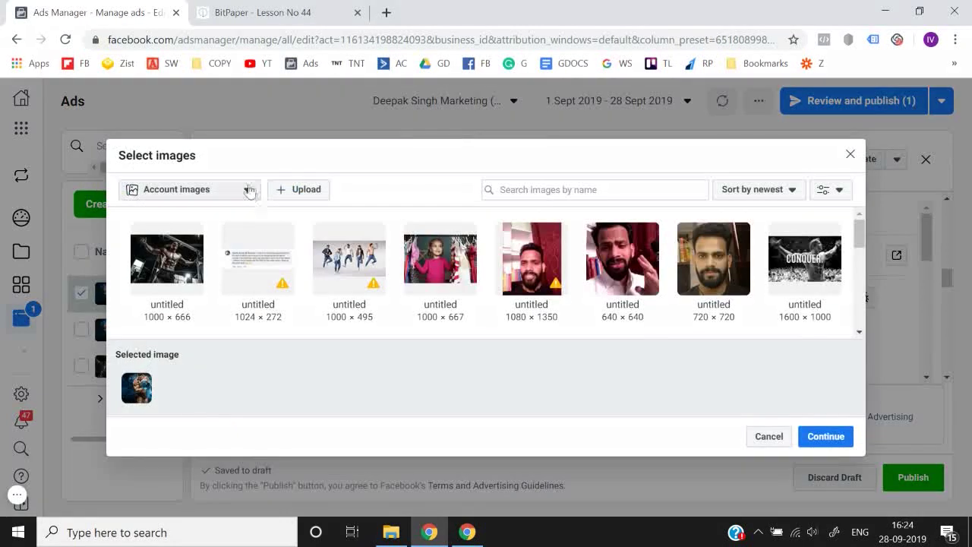
pyautogui.click(423, 280)
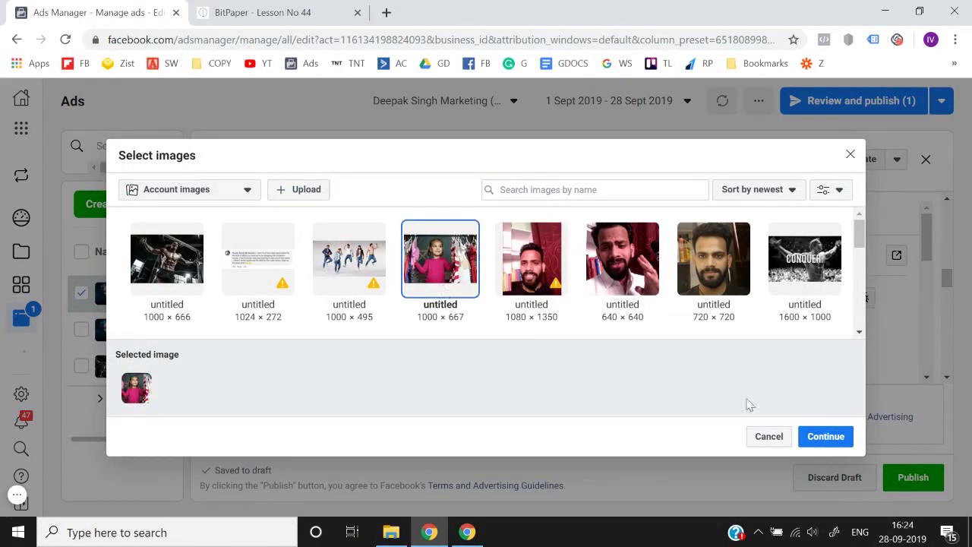
pyautogui.click(824, 437)
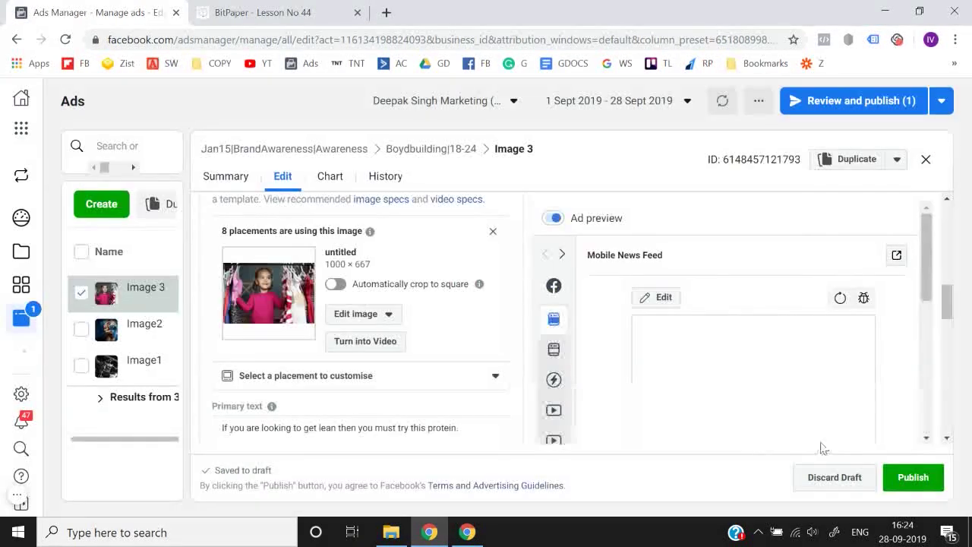
# Step: Check the Image 3 ad's texts and website URL, publish the ad and close its editor
pyautogui.moveTo(566, 403)
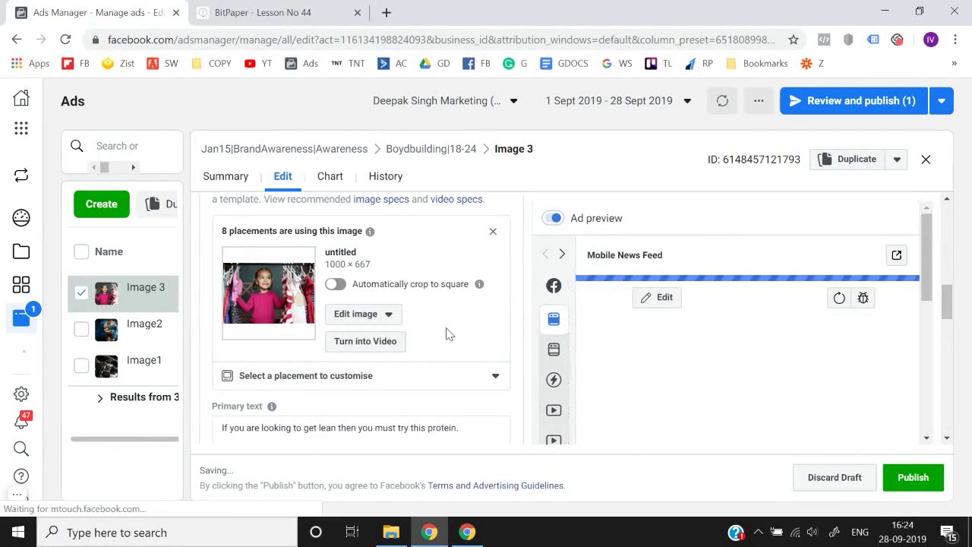
pyautogui.scroll(-2, 447, 330)
pyautogui.scroll(-2, 448, 330)
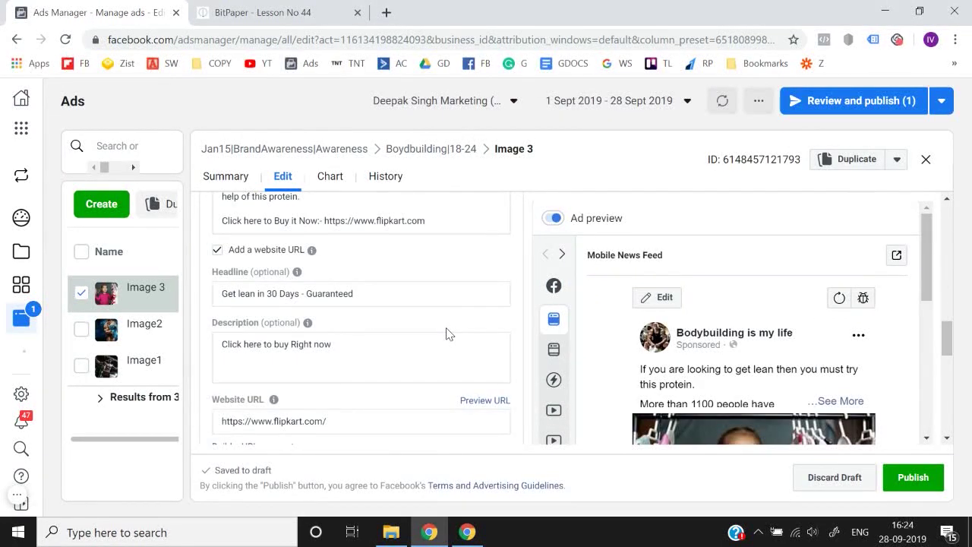
pyautogui.click(911, 477)
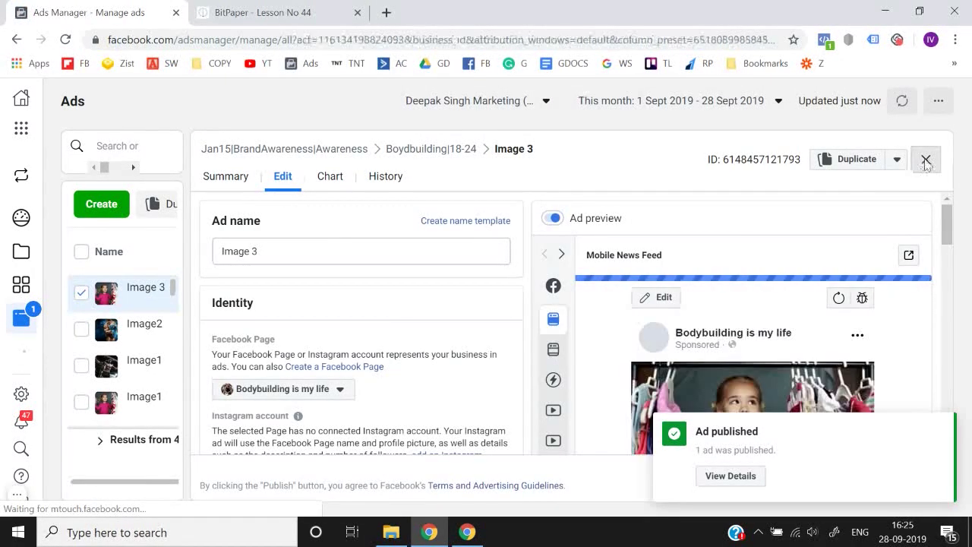
pyautogui.click(926, 161)
# Step: Return to the Jan15|BrandAwareness|Awareness campaign and list the ads in its Boydbuilding|18-24 ad set
pyautogui.click(21, 251)
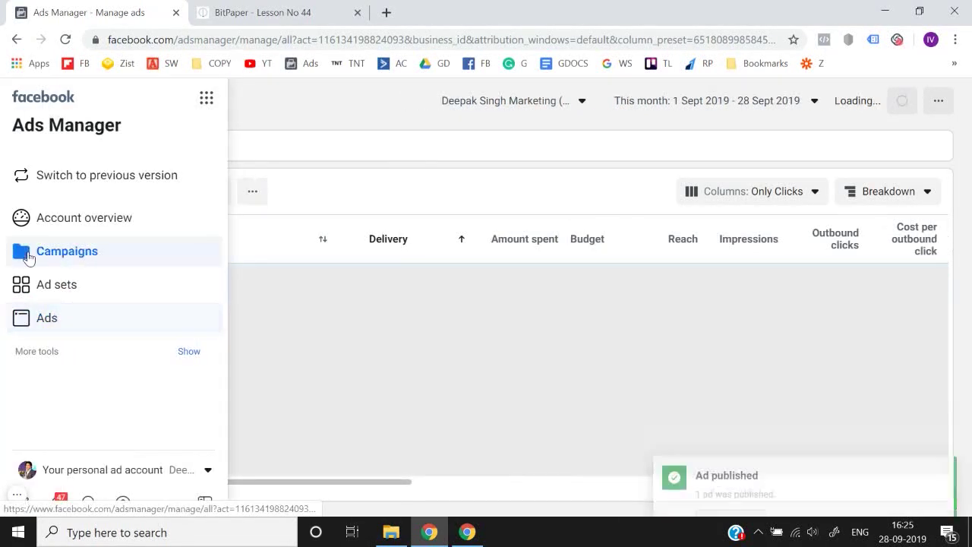
pyautogui.click(81, 276)
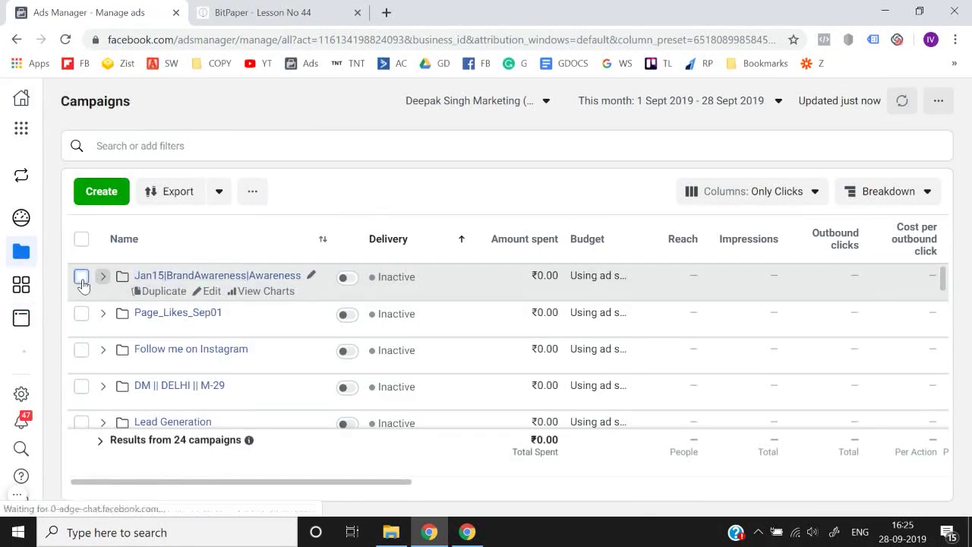
pyautogui.click(145, 276)
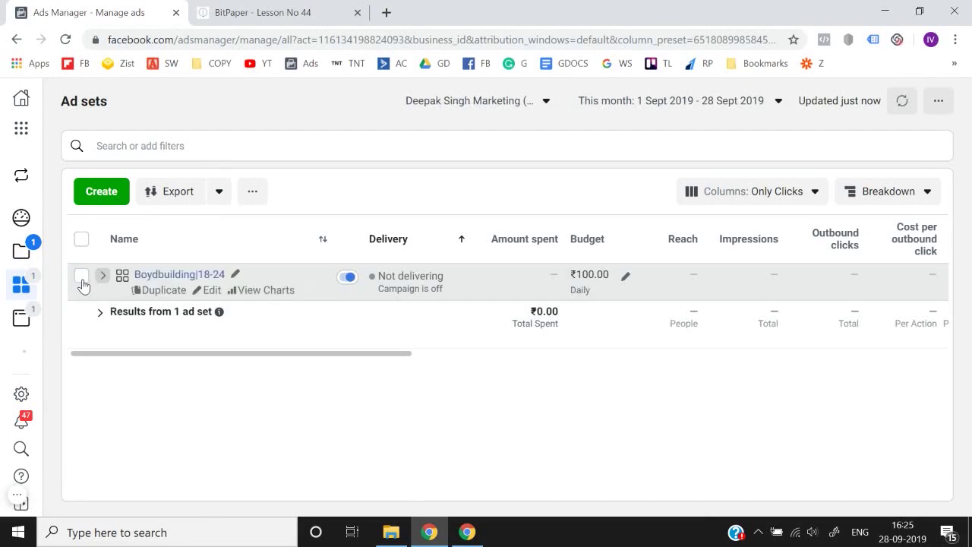
pyautogui.click(147, 274)
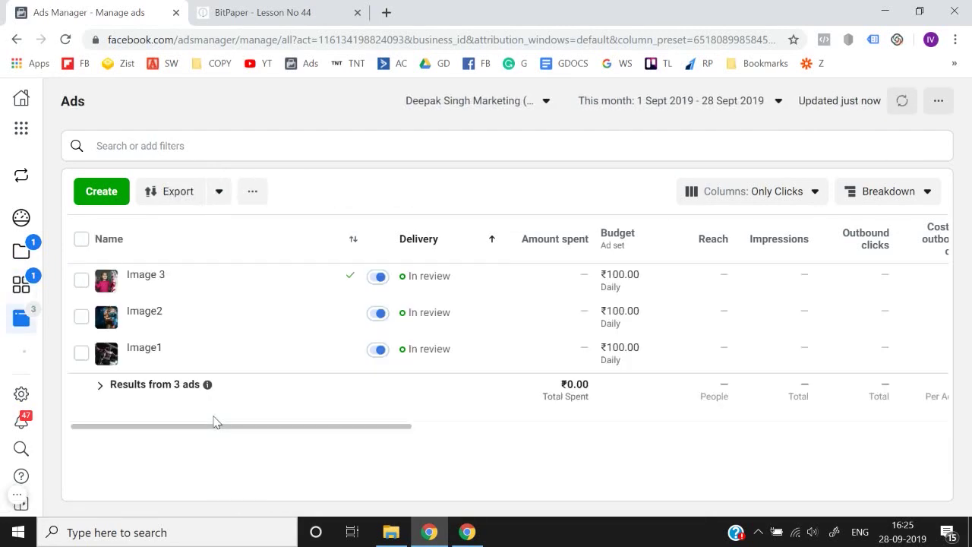
# Step: Create a new ad in the existing Boydbuilding|18-24 ad set and name it "Video 1"
pyautogui.click(102, 199)
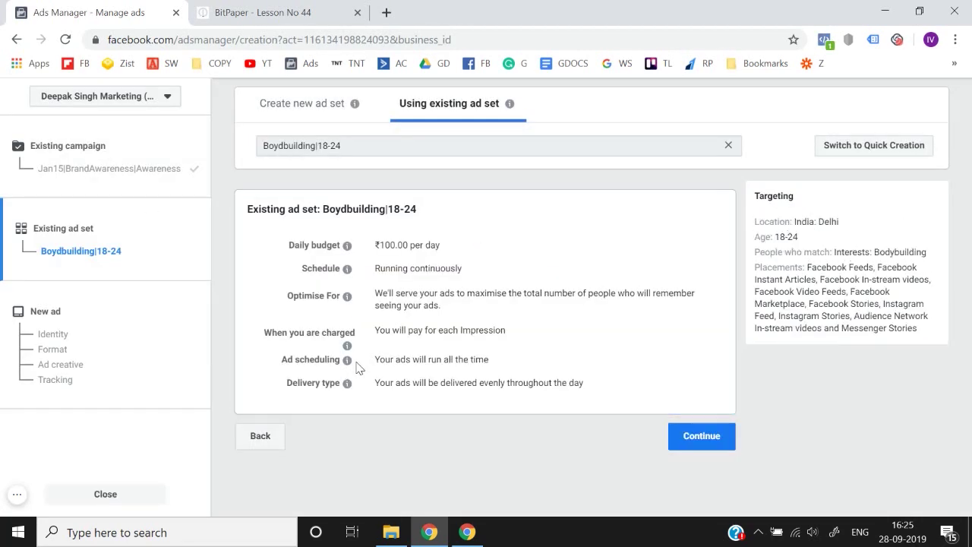
pyautogui.click(702, 437)
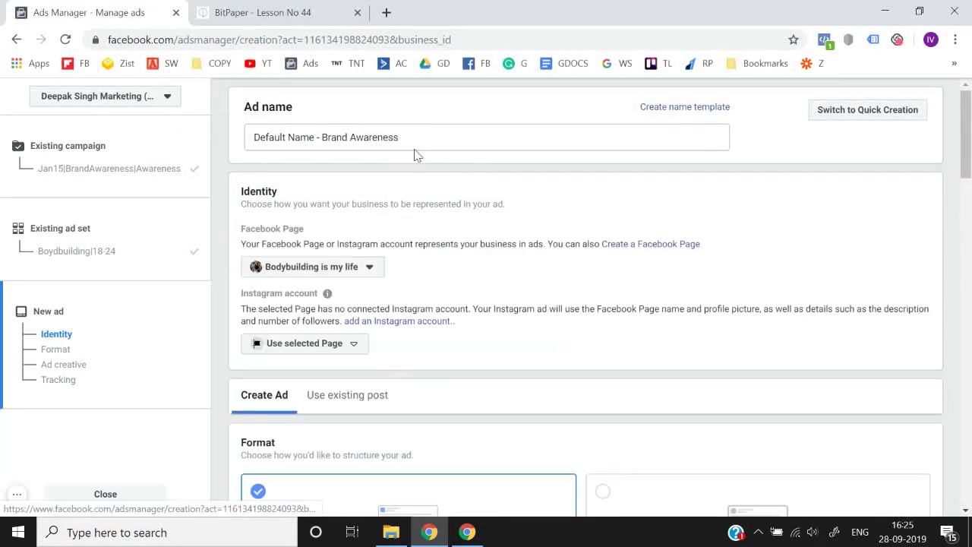
pyautogui.click(415, 140)
pyautogui.hotkey('ctrl', 'a')
pyautogui.press('BackSpace')
pyautogui.write('V')
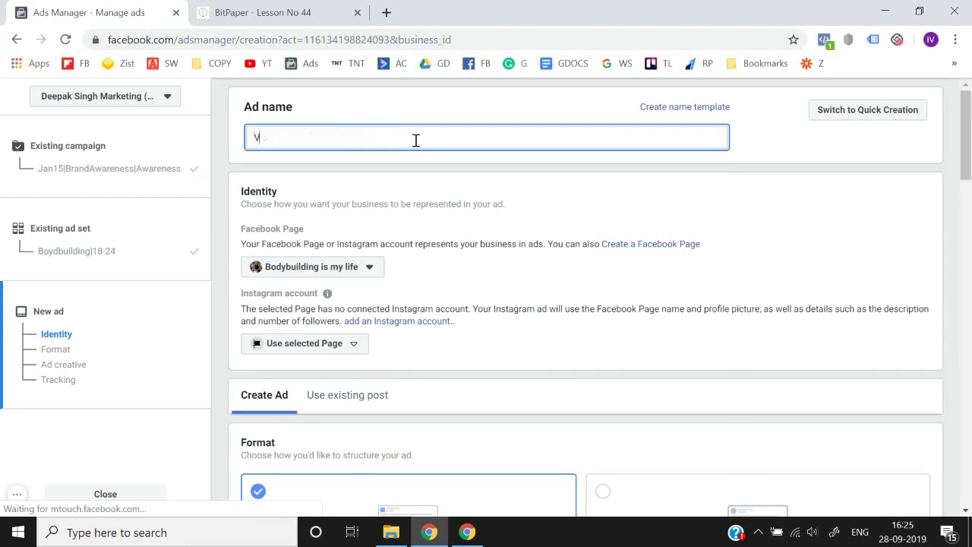
pyautogui.write('ideo 1')
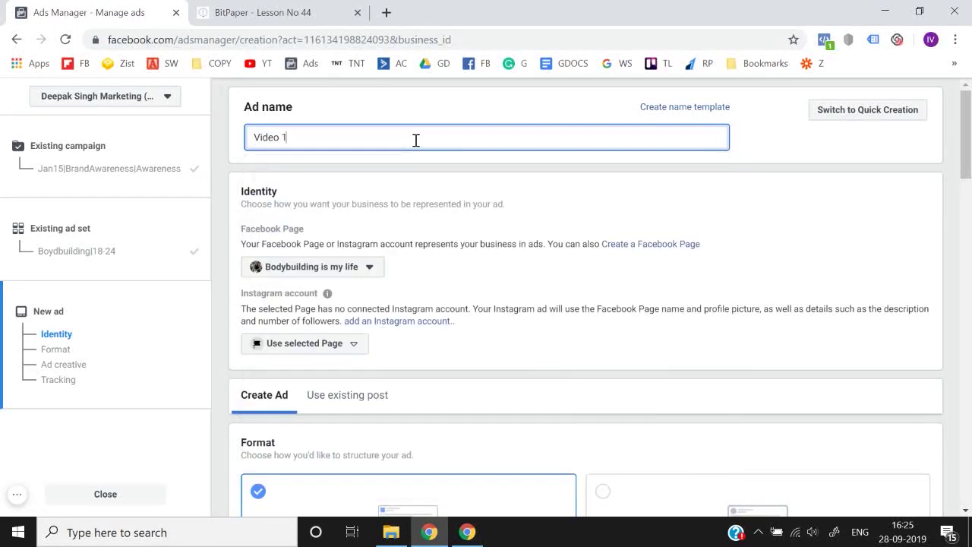
pyautogui.click(668, 203)
# Step: Set the new ad's format to Single image or video and remove its preset 851 × 315 image
pyautogui.scroll(-4, 671, 202)
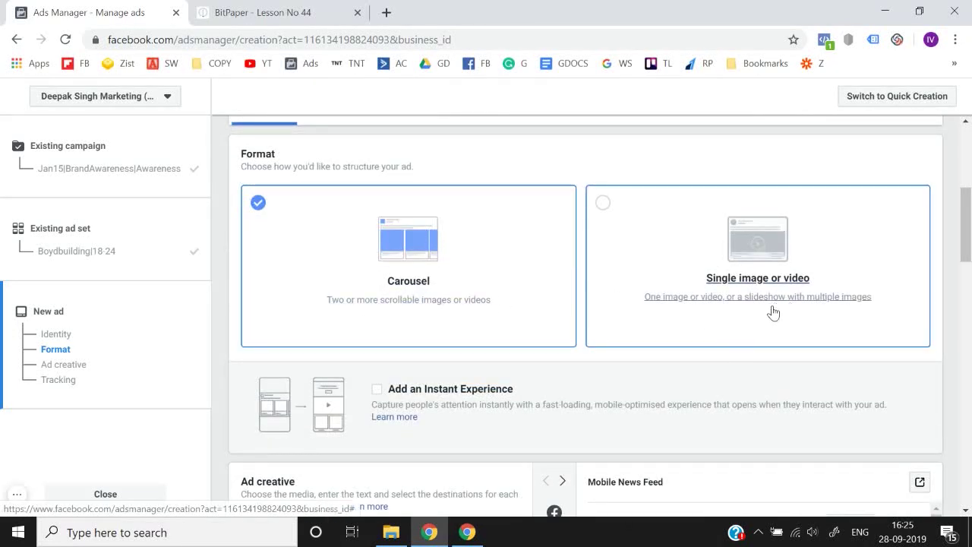
pyautogui.click(773, 312)
pyautogui.scroll(-5, 526, 295)
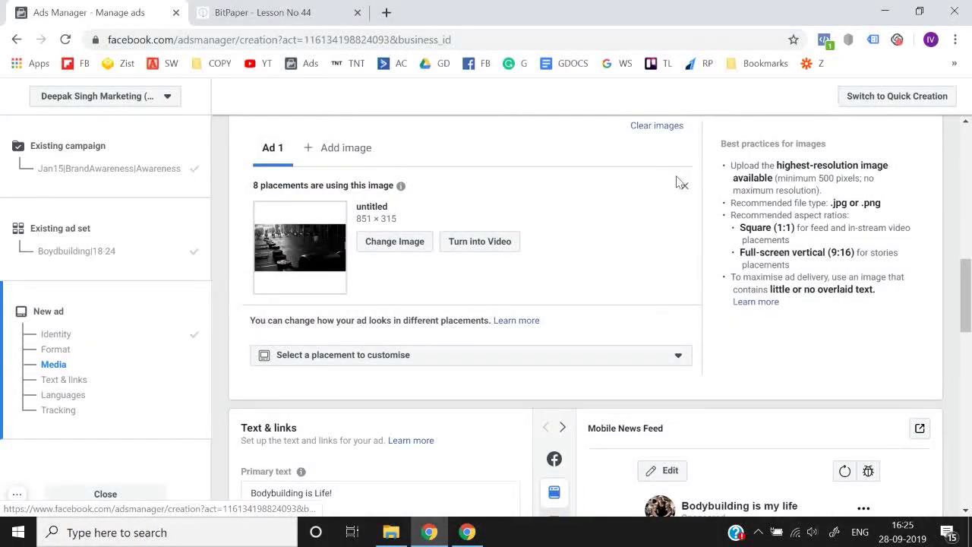
pyautogui.click(684, 188)
pyautogui.scroll(2, 458, 253)
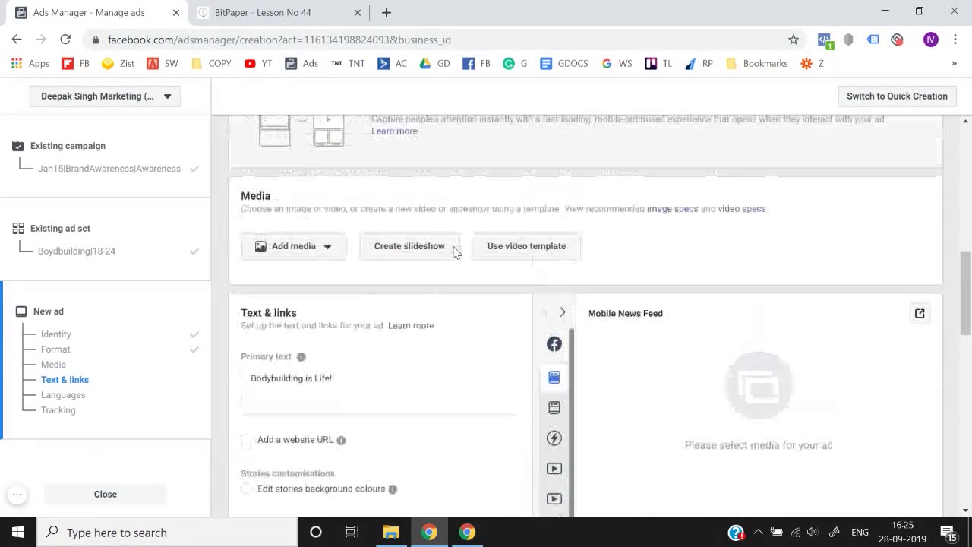
# Step: Add the 1080 × 1350 Insta Ad video, the first of the account videos, as the ad's media
pyautogui.click(309, 265)
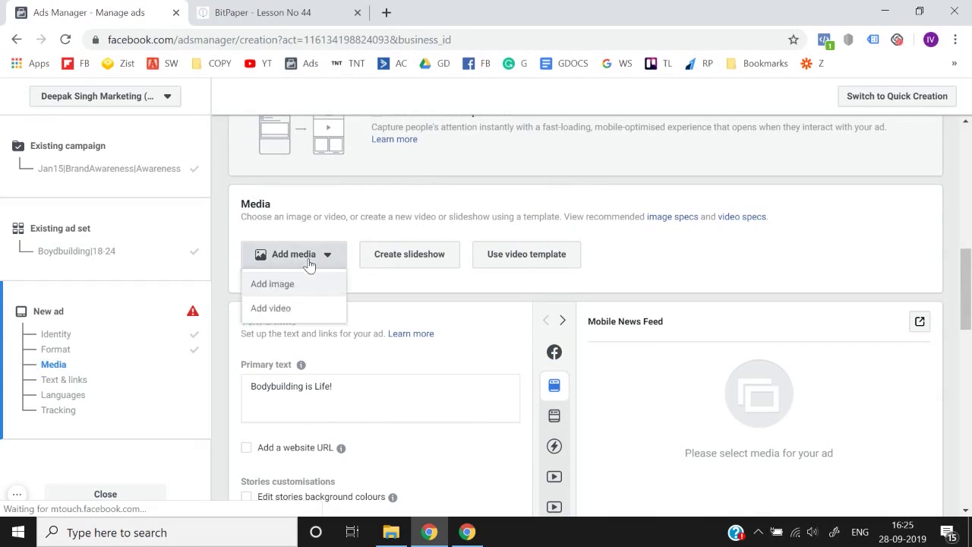
pyautogui.click(279, 312)
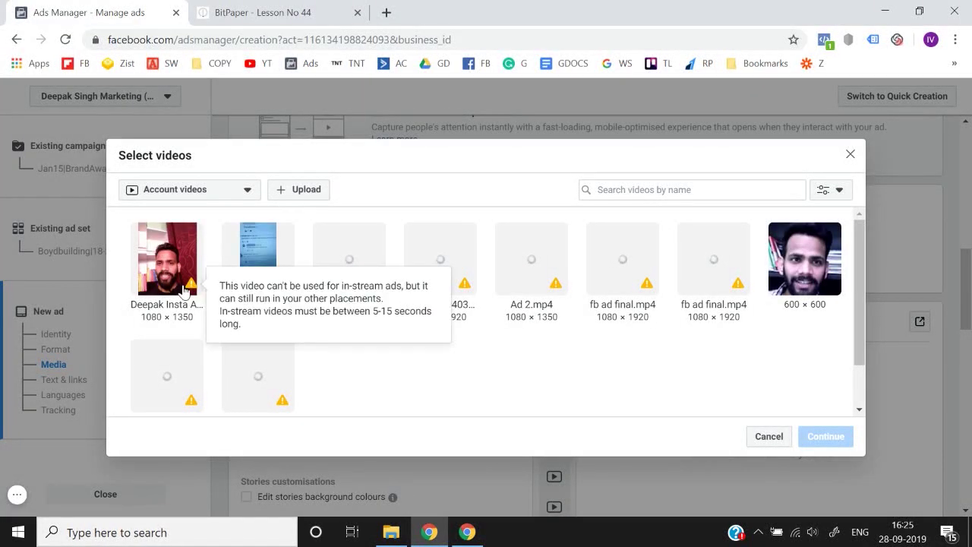
pyautogui.click(171, 283)
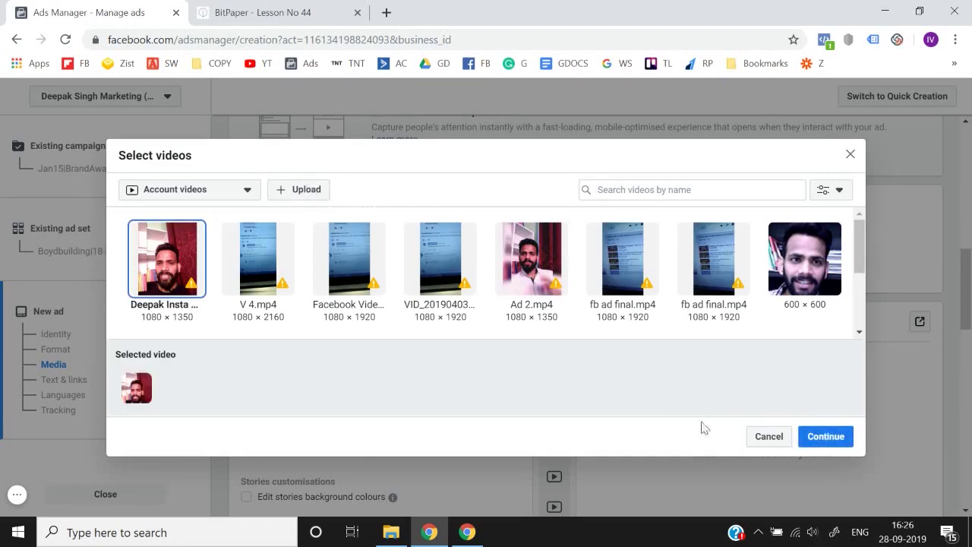
pyautogui.click(826, 437)
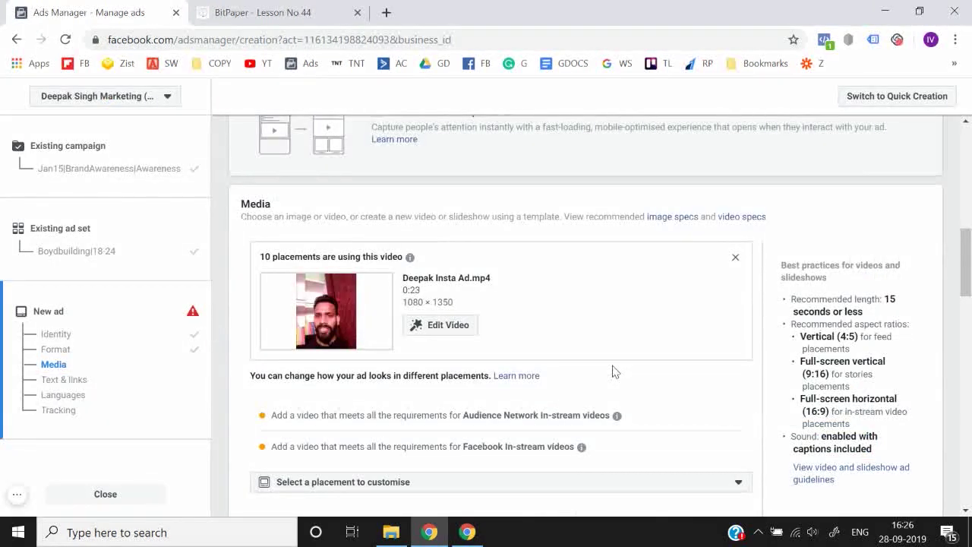
# Step: Replace the ad's default primary text with "Test" and leave the website URL option off
pyautogui.scroll(-8, 614, 370)
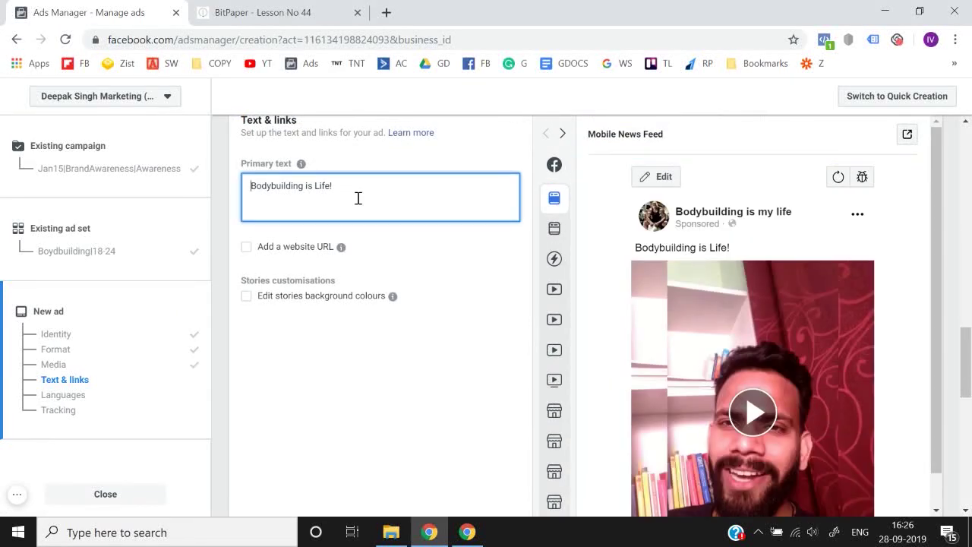
pyautogui.hotkey('ctrl', 'a')
pyautogui.press('BackSpace')
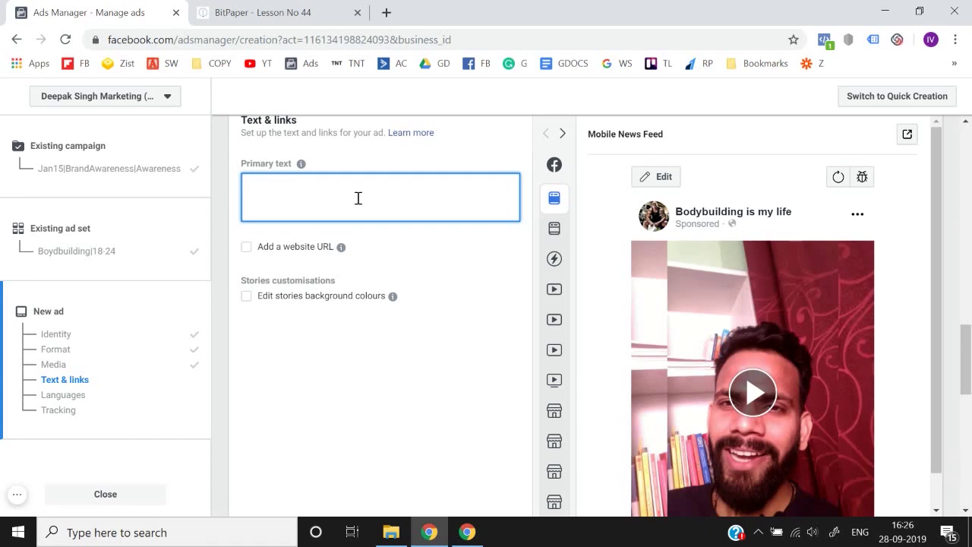
pyautogui.click(243, 254)
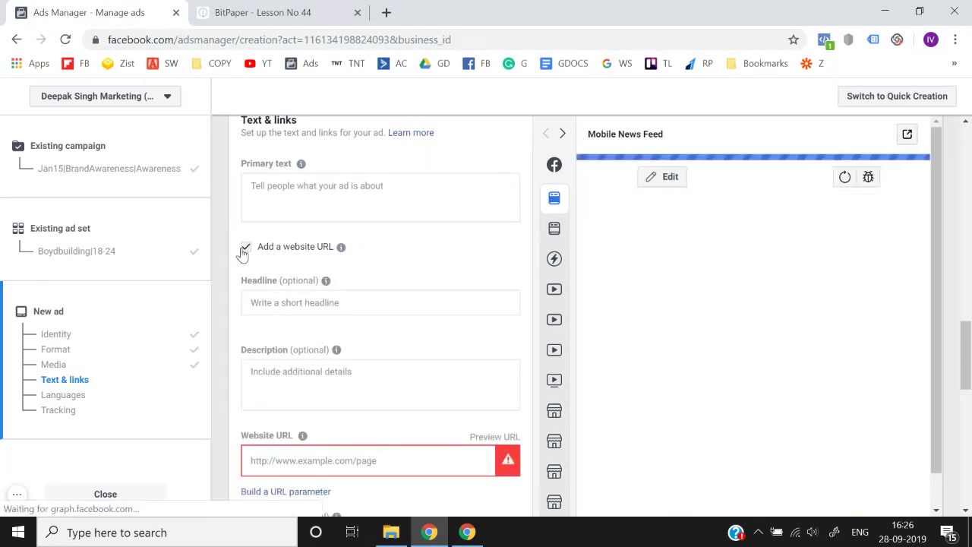
pyautogui.click(244, 251)
pyautogui.click(284, 183)
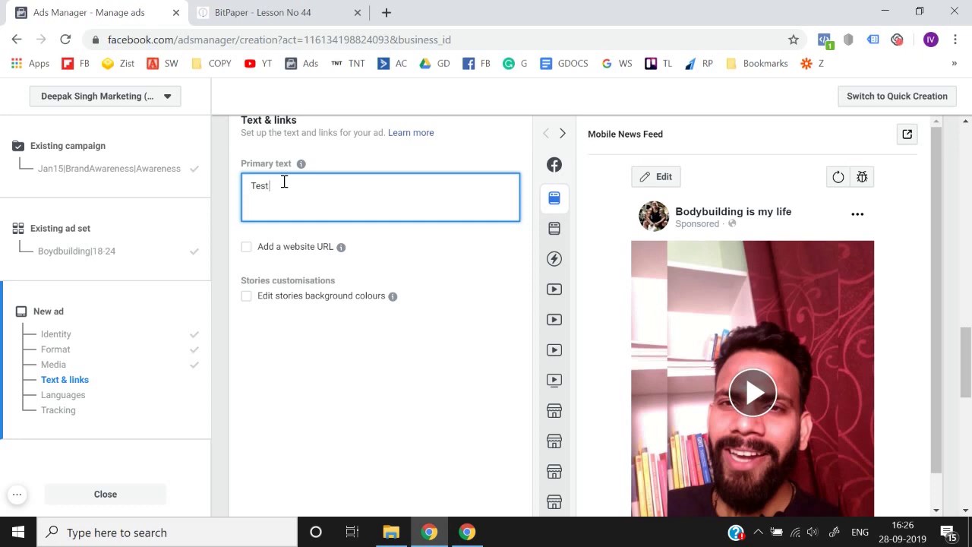
# Step: Search the web for "lorem ipsum" in a new browser tab and open the lipsum.com site
pyautogui.click(386, 13)
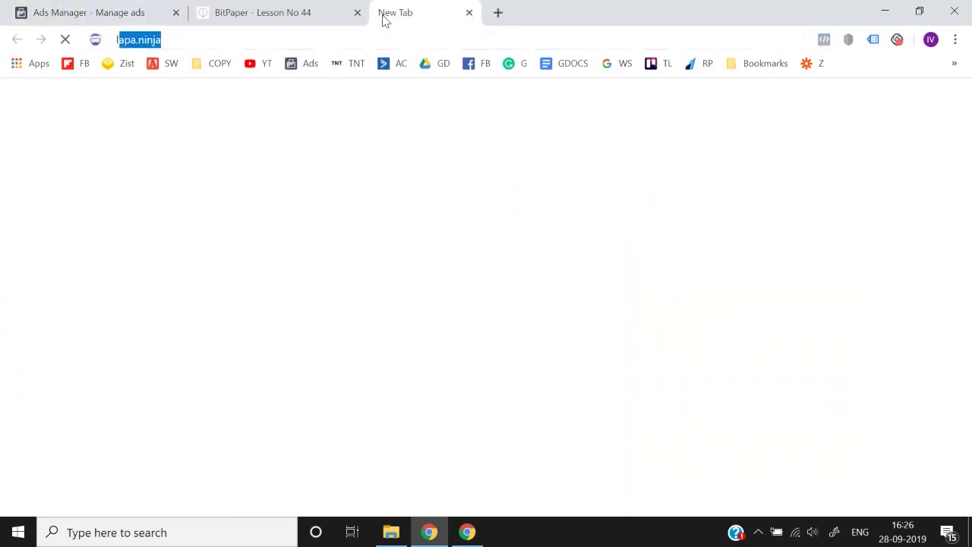
pyautogui.write('lorem ip')
pyautogui.press('Return')
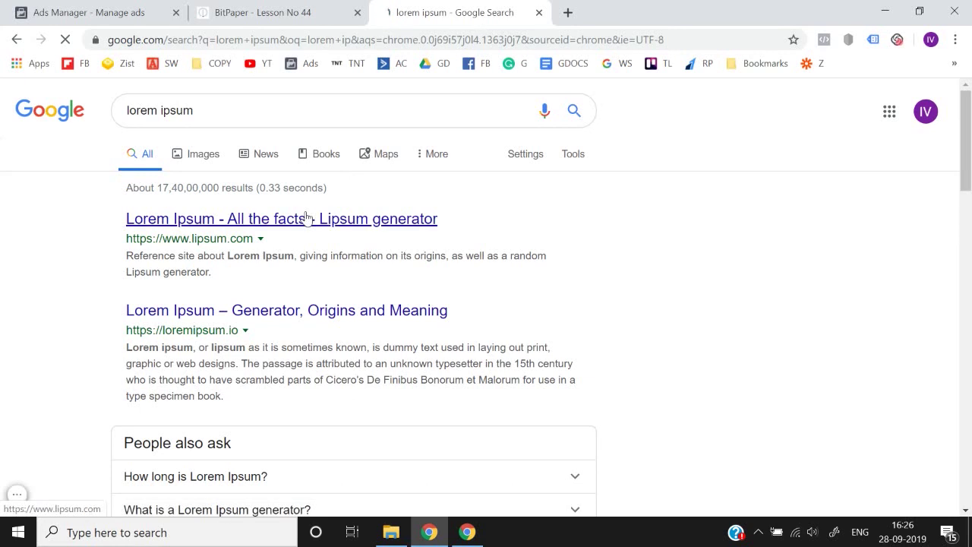
pyautogui.click(306, 218)
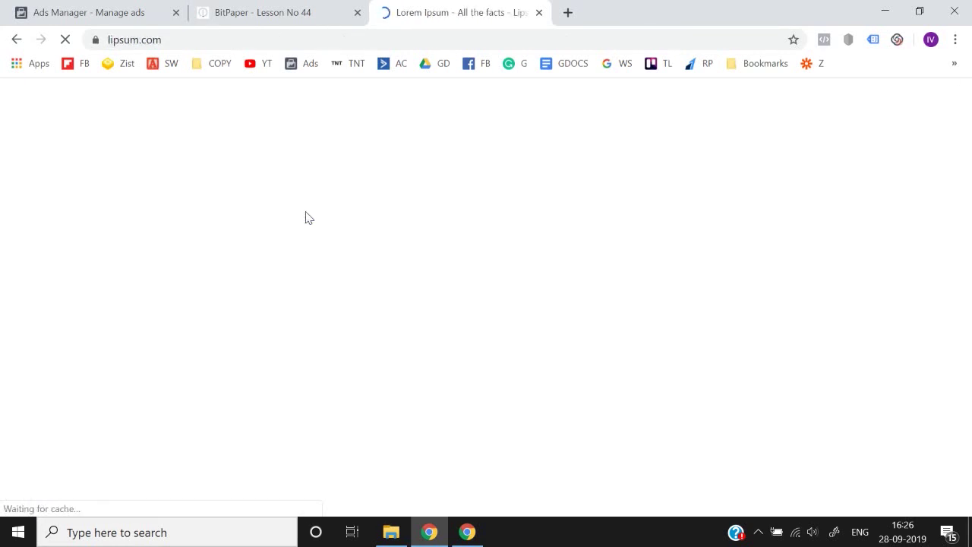
# Step: Copy the opening of "What is Lorem Ipsum?" through "dummy text ever sinc" and paste it over the ad's primary text in Ads Manager
pyautogui.scroll(-1, 288, 261)
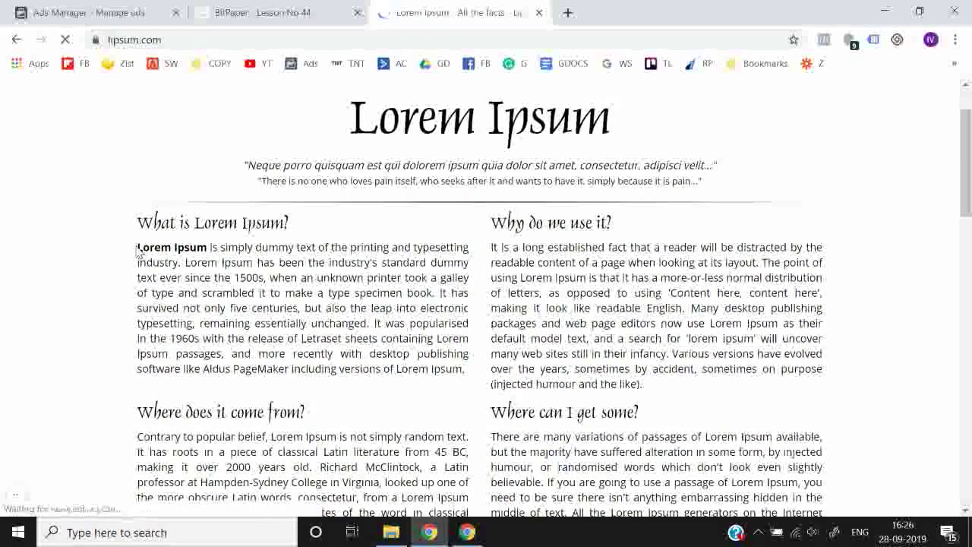
pyautogui.moveTo(139, 251); pyautogui.dragTo(206, 278)
pyautogui.hotkey('ctrl', 'c')
pyautogui.click(135, 248)
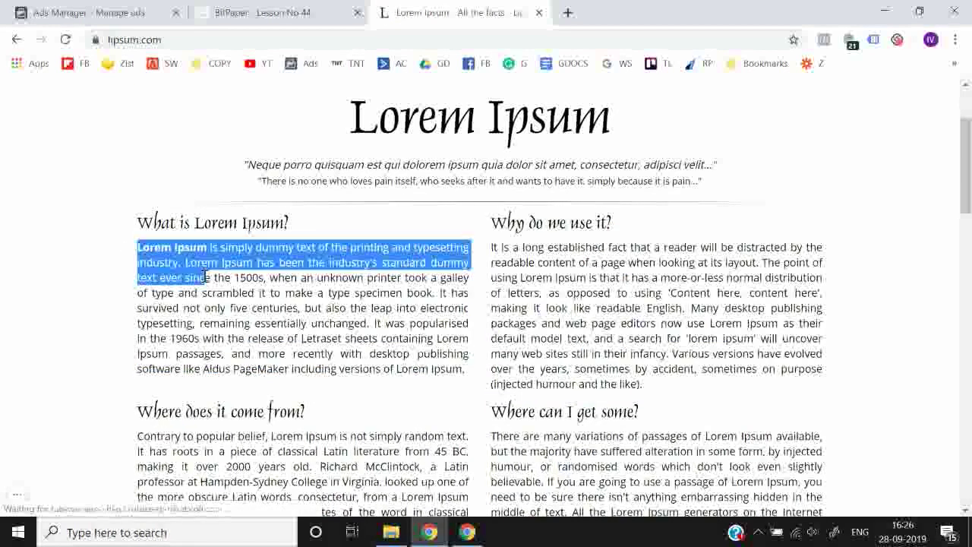
pyautogui.click(75, 5)
pyautogui.hotkey('ctrl', 'v')
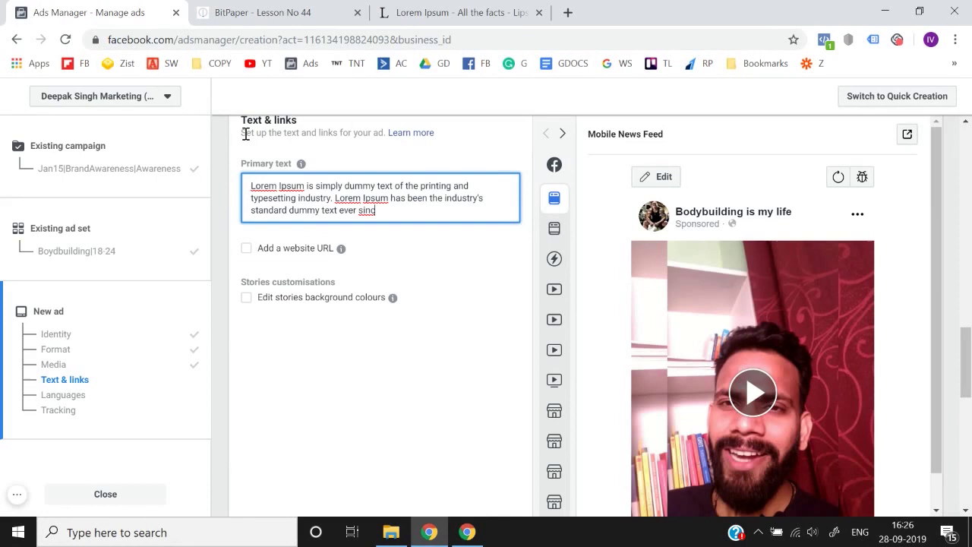
pyautogui.click(480, 459)
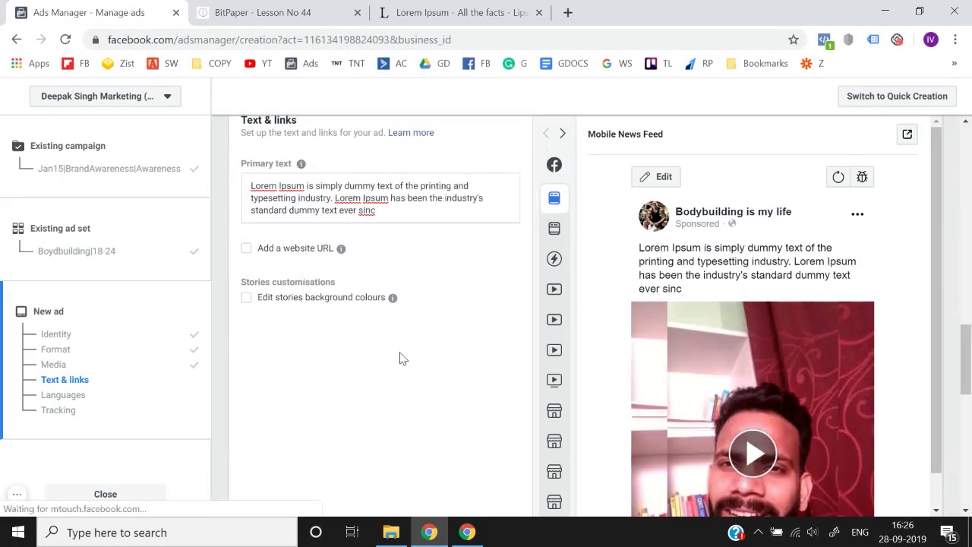
# Step: Review the Video 1 ad, save it to draft, publish it and close the ad editor
pyautogui.scroll(-2, 399, 358)
pyautogui.scroll(-6, 679, 389)
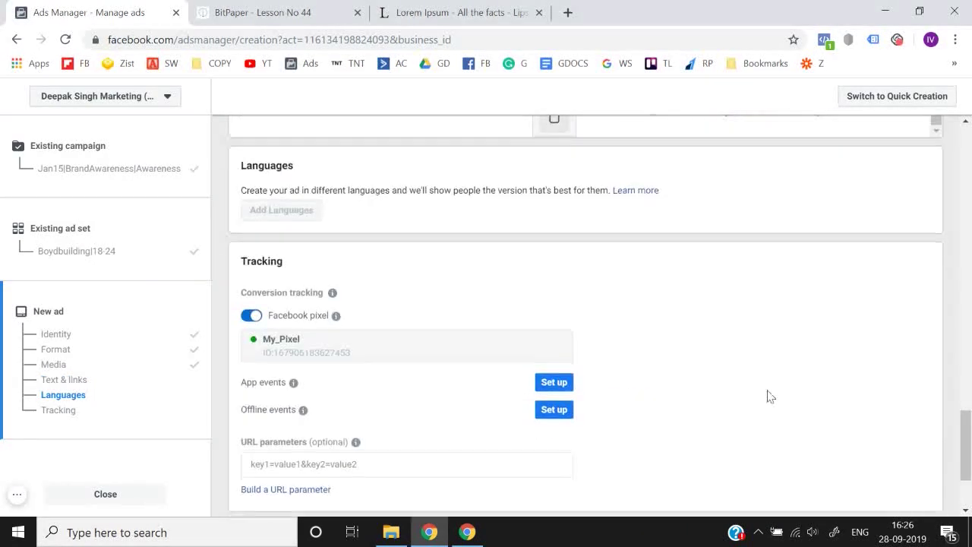
pyautogui.click(890, 419)
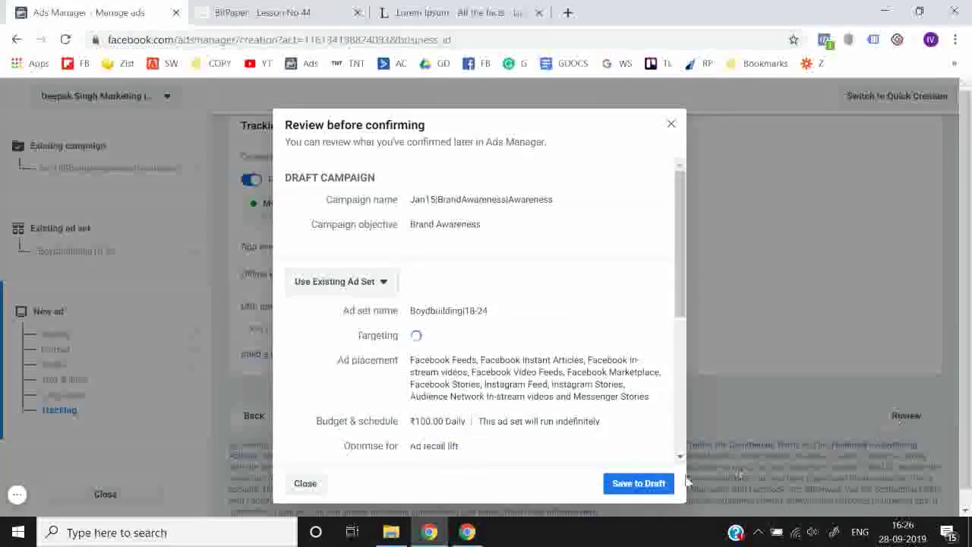
pyautogui.scroll(-5, 602, 385)
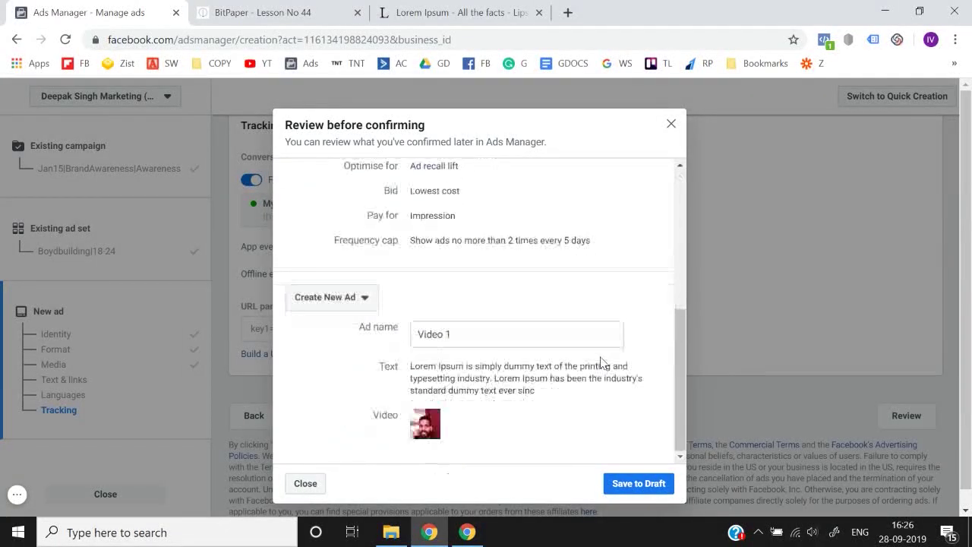
pyautogui.click(639, 484)
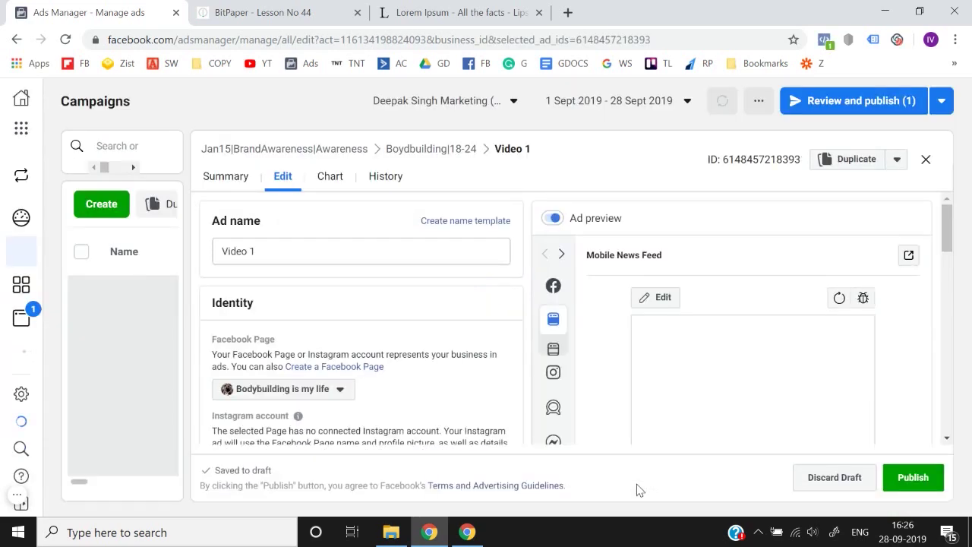
pyautogui.click(913, 479)
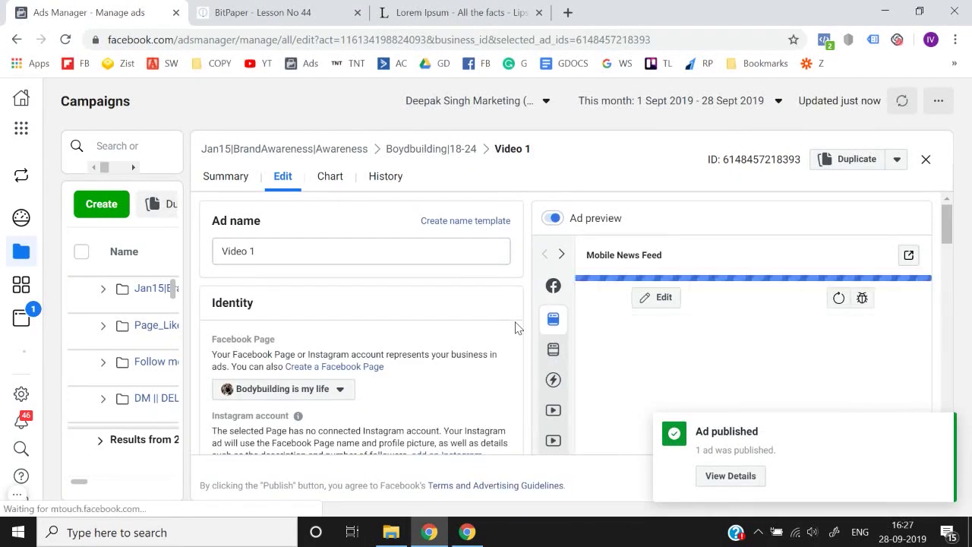
pyautogui.click(927, 161)
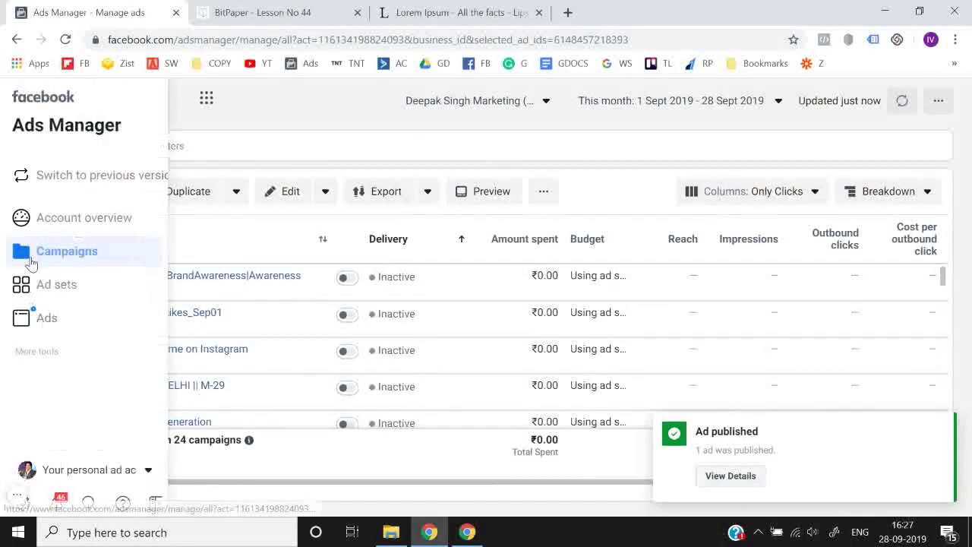
# Step: Open the Jan15|BrandAwareness|Awareness campaign, select its Boydbuilding|18-24 ad set and list the ads inside it
pyautogui.click(205, 276)
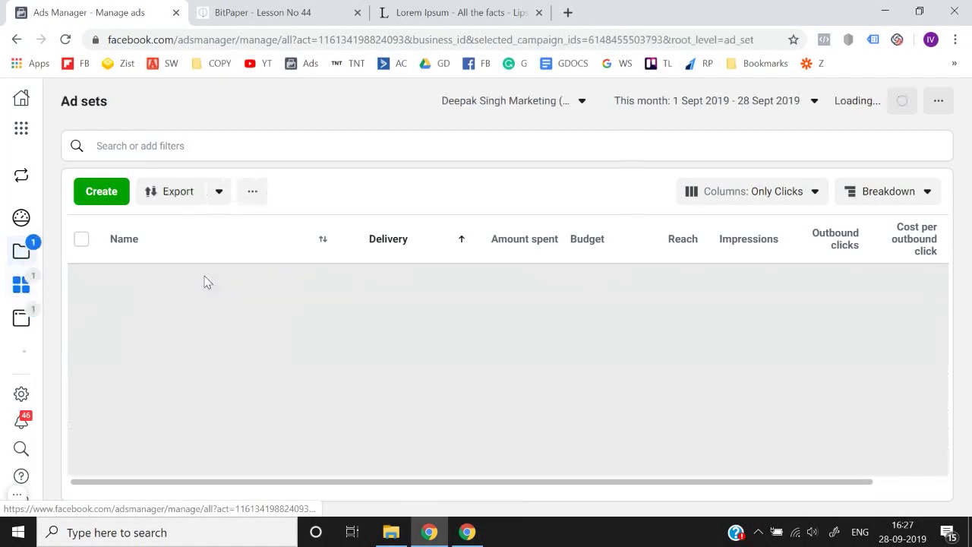
pyautogui.click(80, 277)
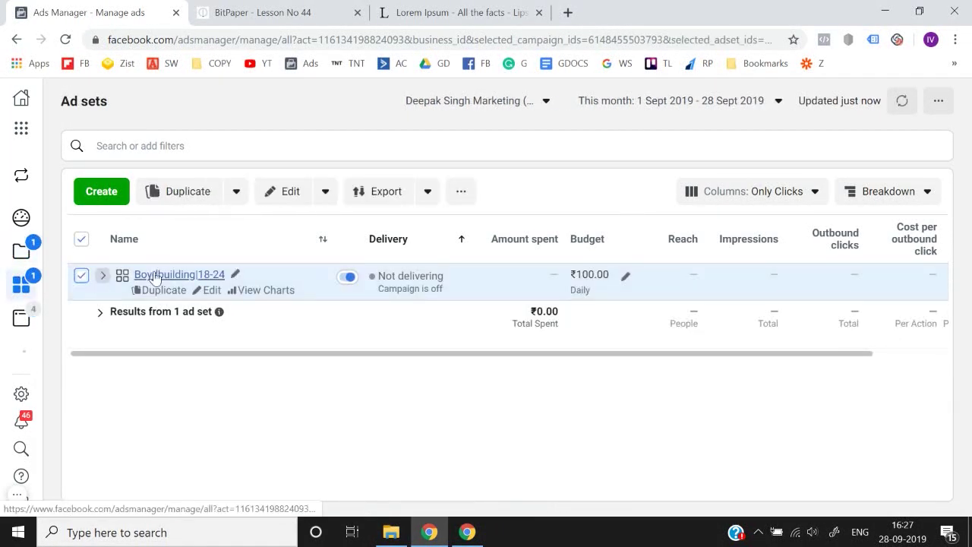
pyautogui.click(156, 275)
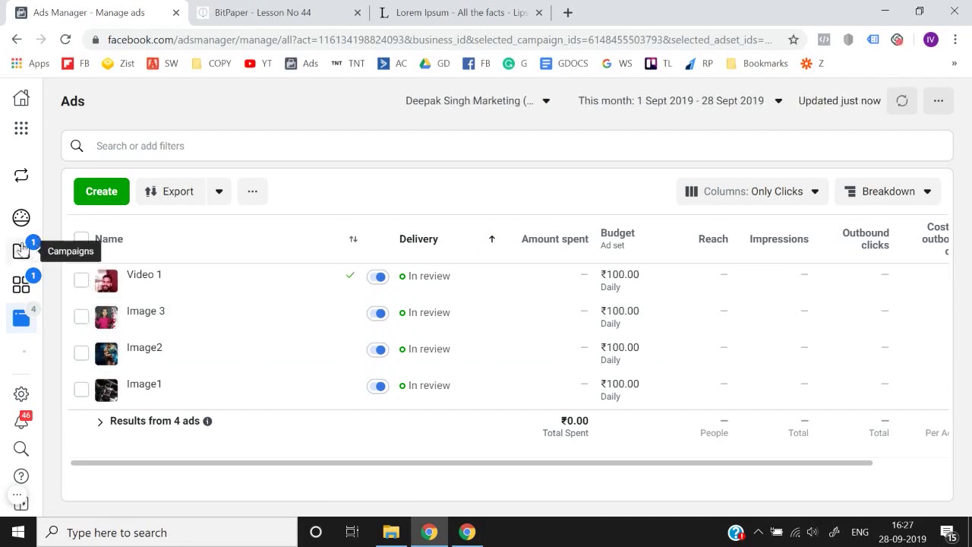
# Step: Return to the ad sets and duplicate Boydbuilding|18-24 into the original campaign, making 1 copy
pyautogui.moveTo(23, 283)
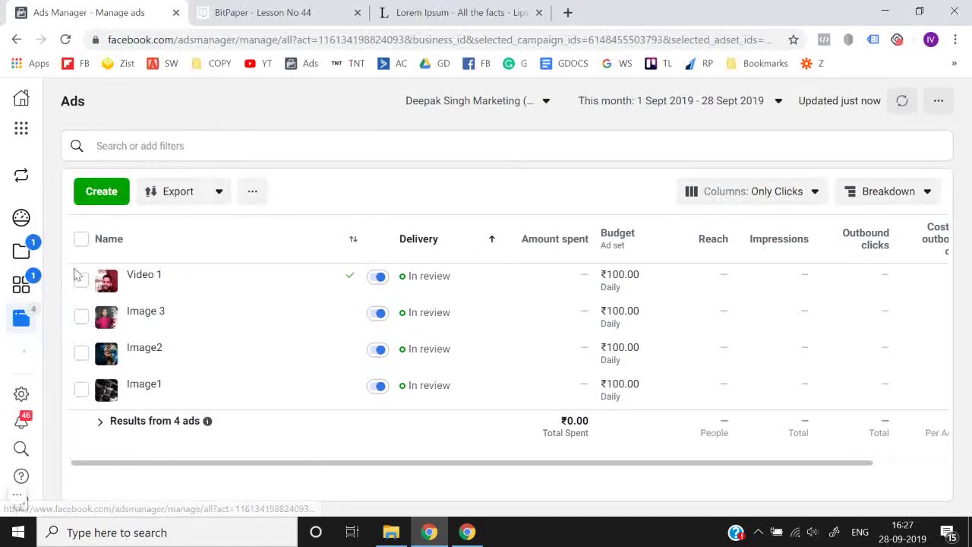
pyautogui.click(26, 286)
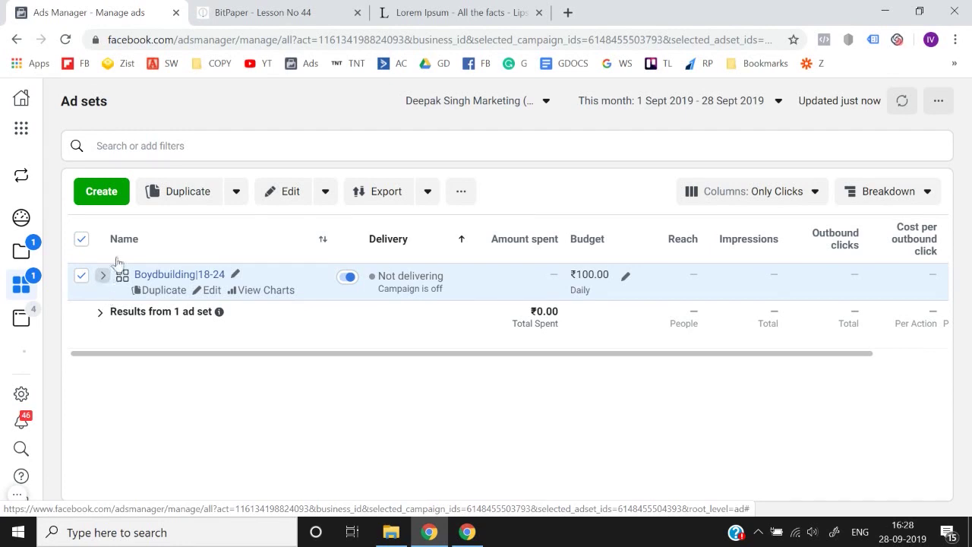
pyautogui.click(183, 193)
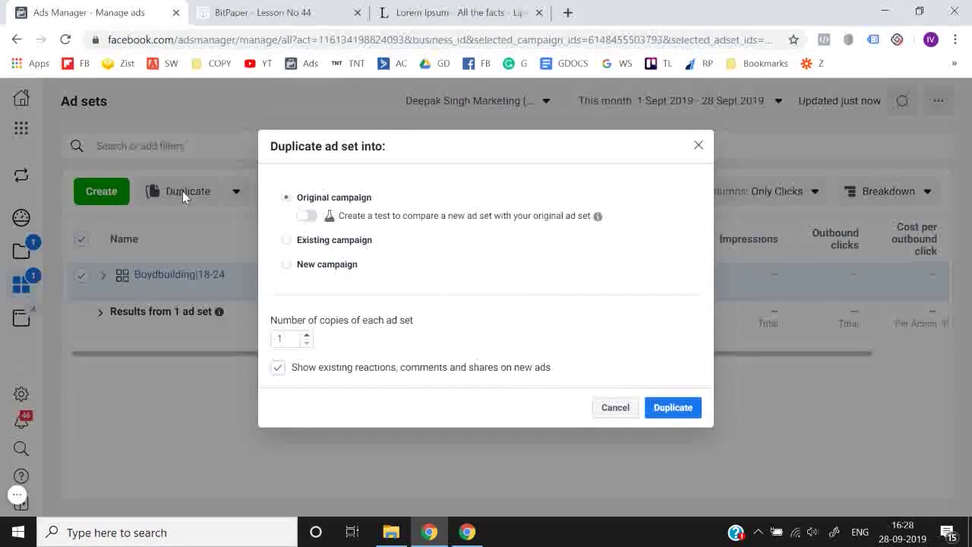
pyautogui.click(675, 410)
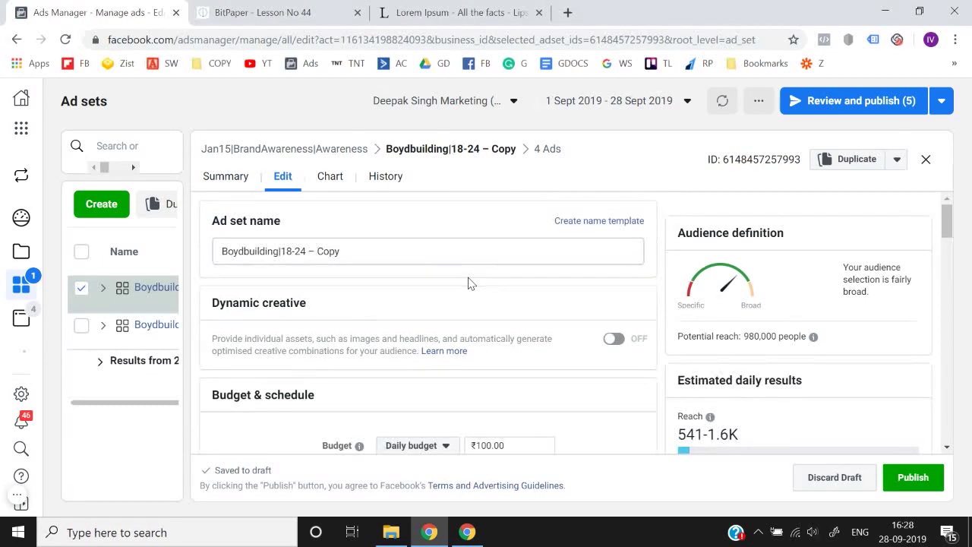
# Step: Rename the duplicated ad set to "Physical Fitness|18-24"
pyautogui.click(382, 251)
pyautogui.press('BackSpace')
pyautogui.press('BackSpace')
pyautogui.press('BackSpace')
pyautogui.press('BackSpace')
pyautogui.press('BackSpace')
pyautogui.press('BackSpace')
pyautogui.press('BackSpace')
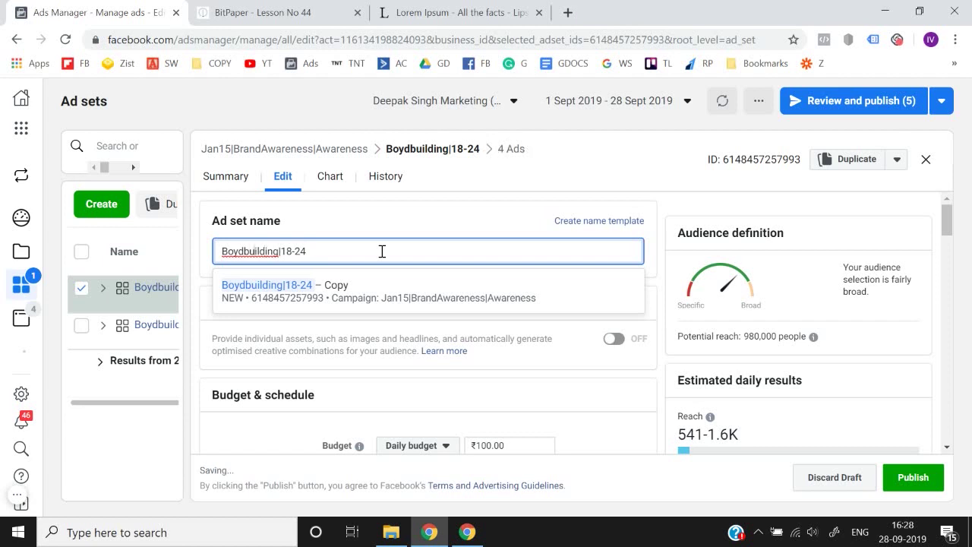
pyautogui.press('Home')
pyautogui.hotkey('shift', 'Right')
pyautogui.hotkey('shift', 'Right')
pyautogui.hotkey('shift', 'Right')
pyautogui.hotkey('shift', 'Right')
pyautogui.hotkey('shift', 'Right')
pyautogui.hotkey('shift', 'Right')
pyautogui.hotkey('shift', 'Right')
pyautogui.hotkey('shift', 'Right')
pyautogui.hotkey('shift', 'Right')
pyautogui.hotkey('shift', 'Right')
pyautogui.hotkey('shift', 'Right')
pyautogui.hotkey('shift', 'Right')
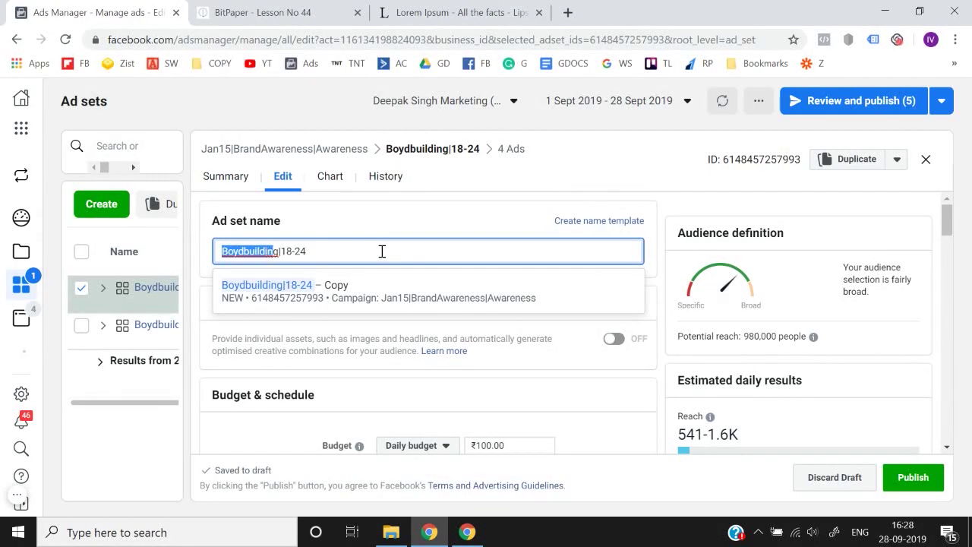
pyautogui.write('F')
pyautogui.press('BackSpace')
pyautogui.write('Phuk')
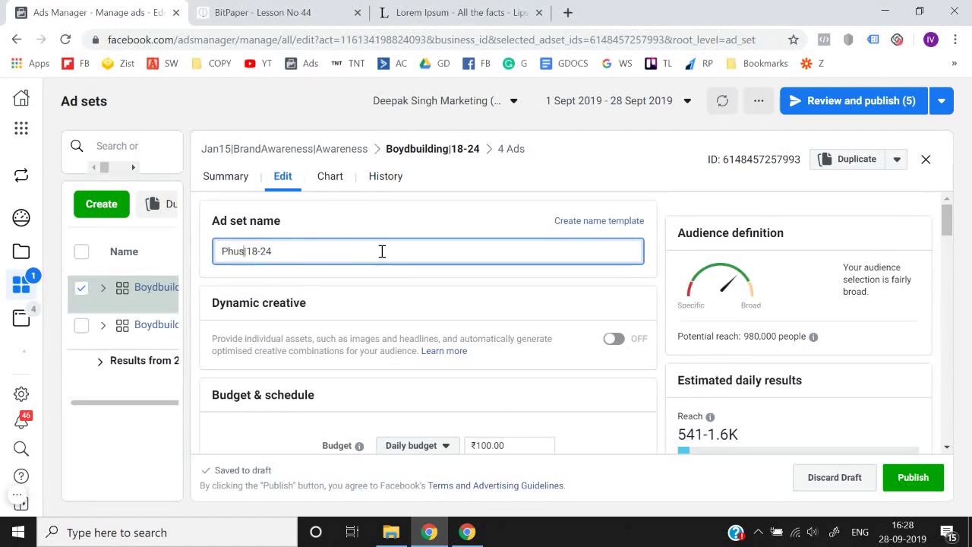
pyautogui.press('BackSpace')
pyautogui.press('BackSpace')
pyautogui.write('u')
pyautogui.press('BackSpace')
pyautogui.write('ysical Fitness')
pyautogui.click(448, 297)
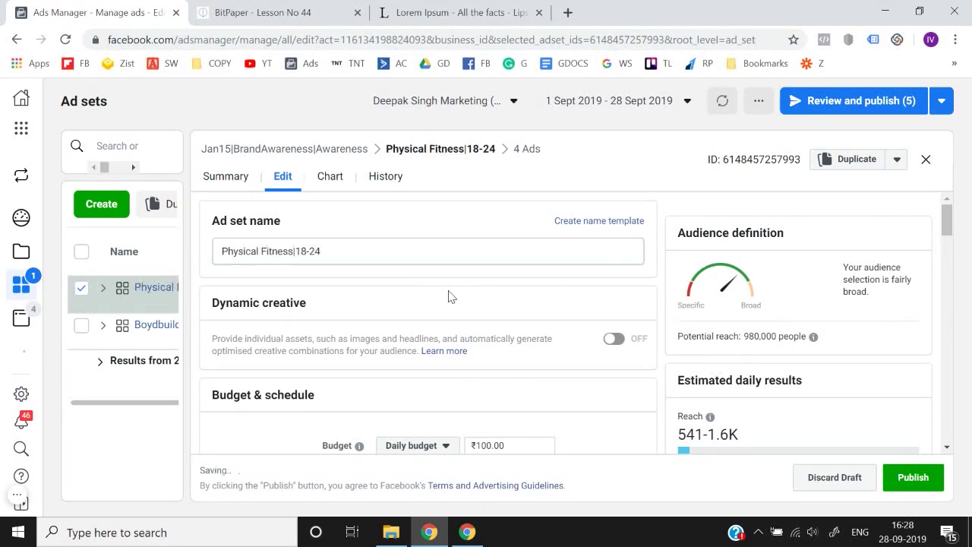
# Step: Replace the Bodybuilding interest in the ad set's detailed targeting with the Physical fitness interest
pyautogui.scroll(-2, 456, 297)
pyautogui.scroll(-5, 521, 301)
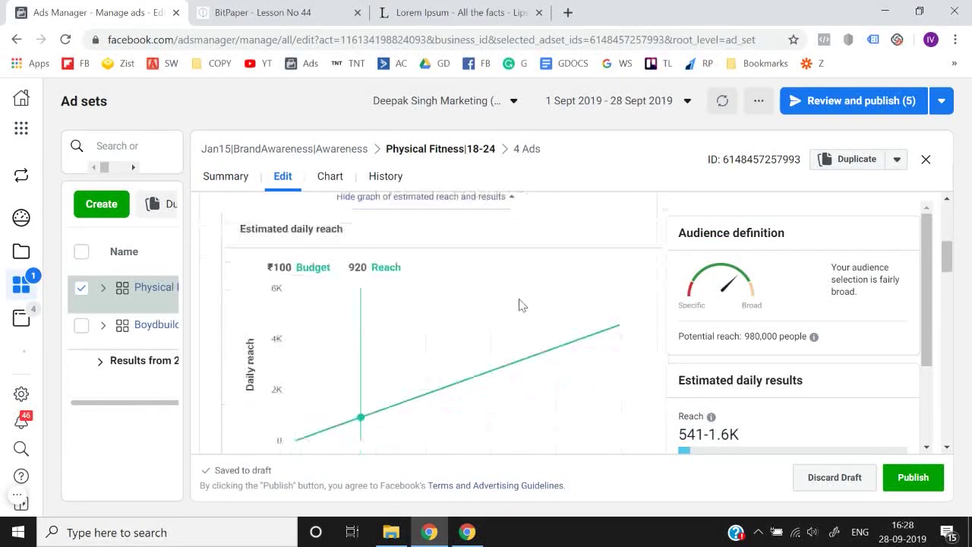
pyautogui.scroll(-6, 521, 304)
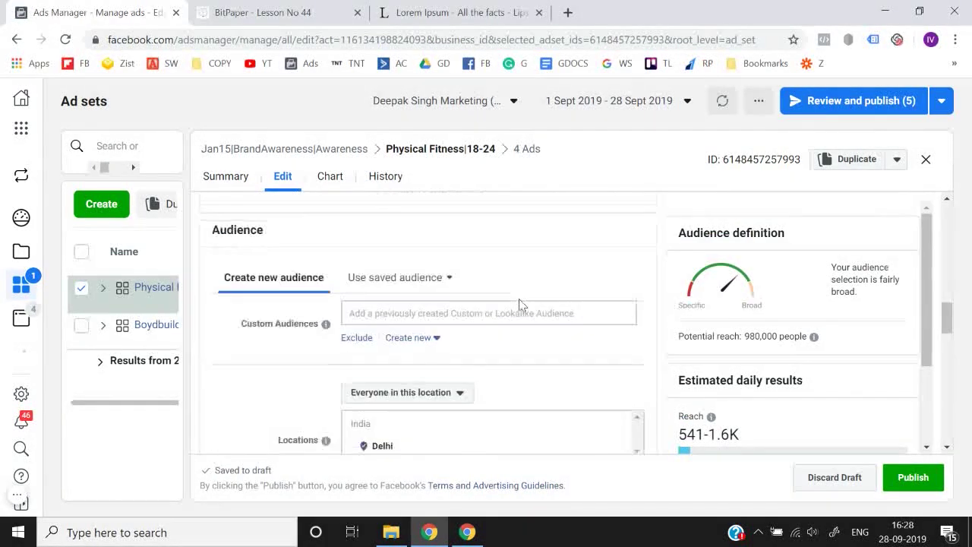
pyautogui.scroll(-2, 521, 304)
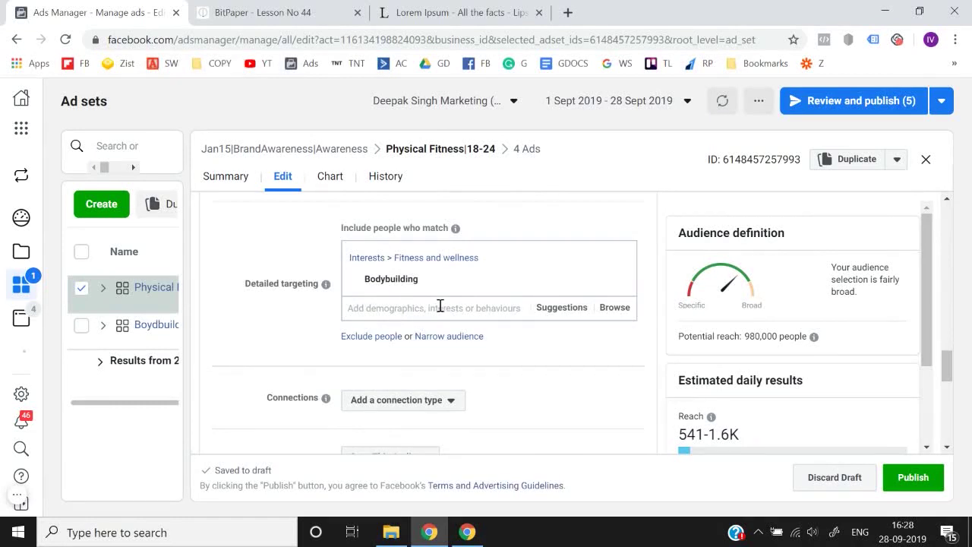
pyautogui.click(617, 280)
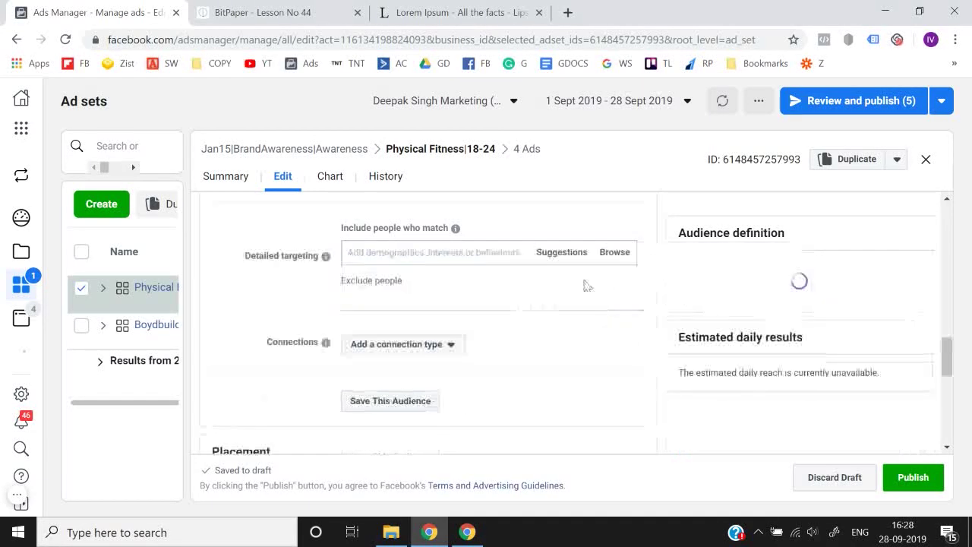
pyautogui.click(473, 252)
pyautogui.write('ph')
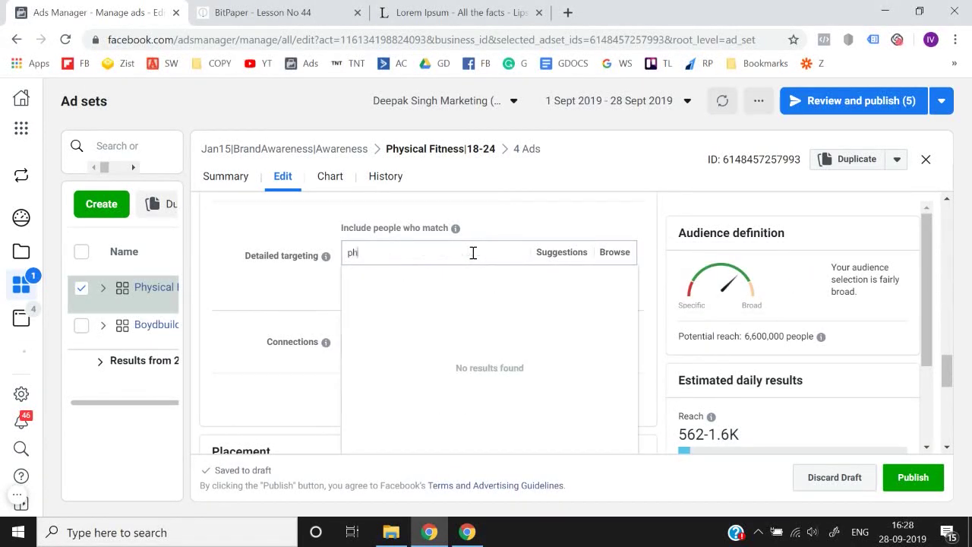
pyautogui.write('ysical fitness')
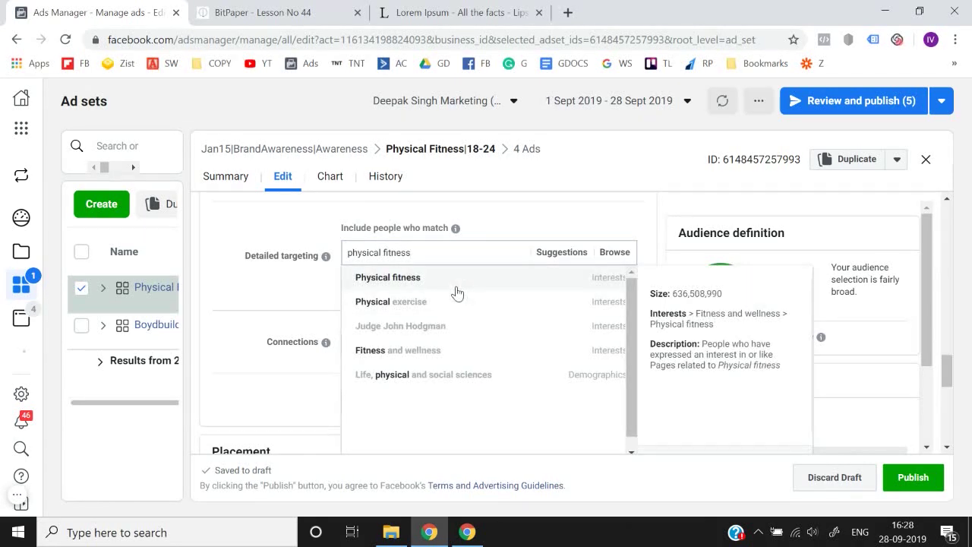
pyautogui.click(455, 284)
# Step: Check the remaining ad set settings, publish the Physical Fitness|18-24 ad set with its ads, and close the editor
pyautogui.scroll(-8, 251, 277)
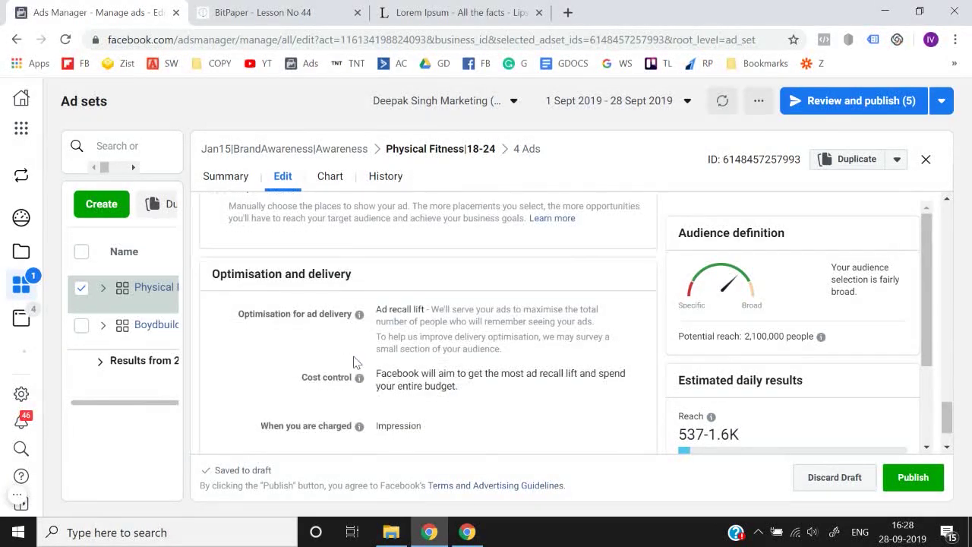
pyautogui.scroll(-1, 495, 358)
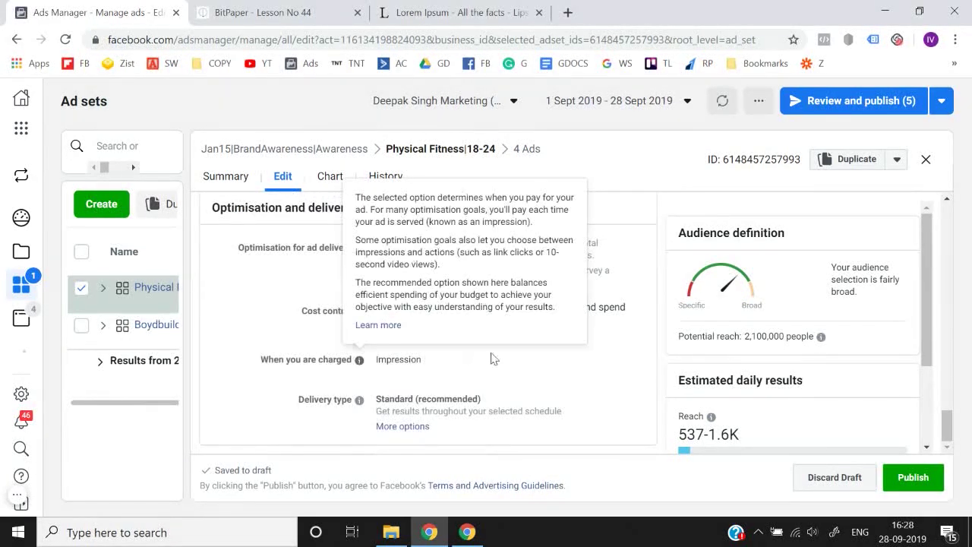
pyautogui.click(922, 479)
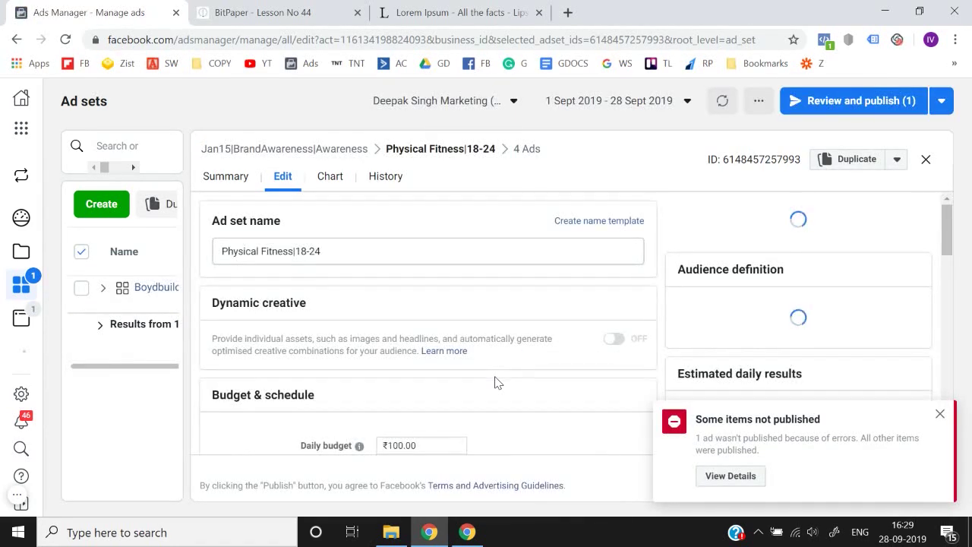
pyautogui.click(939, 417)
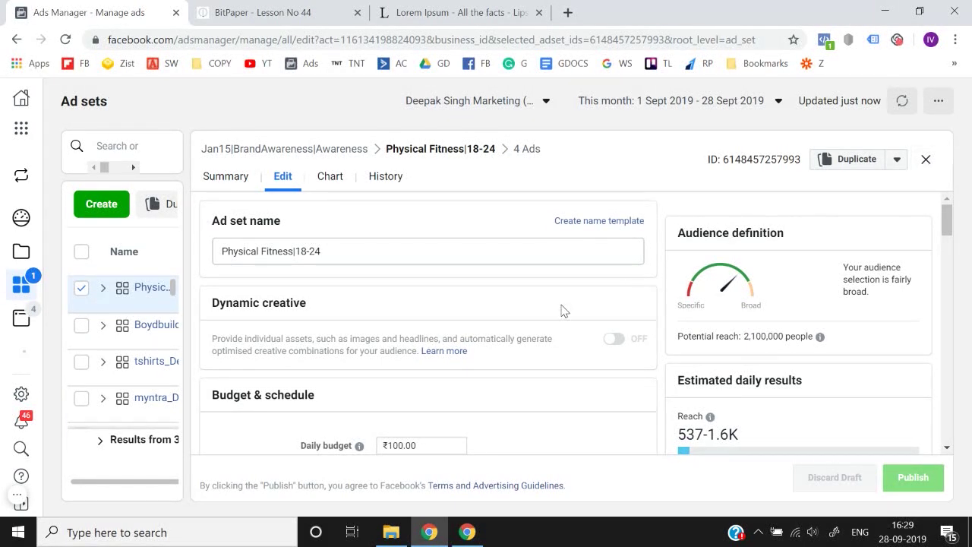
pyautogui.click(926, 161)
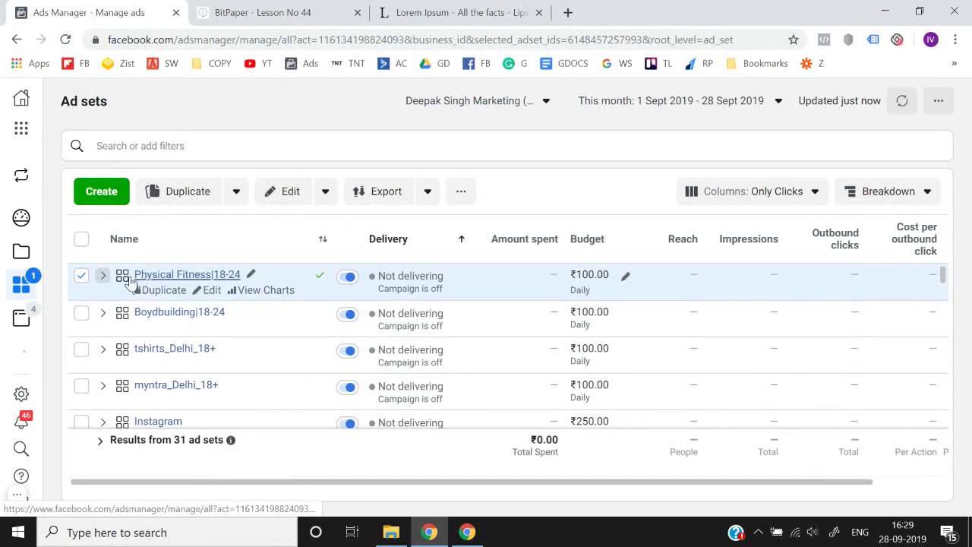
# Step: Clear the ad set selection, reopen the Jan15|BrandAwareness|Awareness campaign and view the ads in its Physical Fitness|18-24 ad set
pyautogui.click(82, 275)
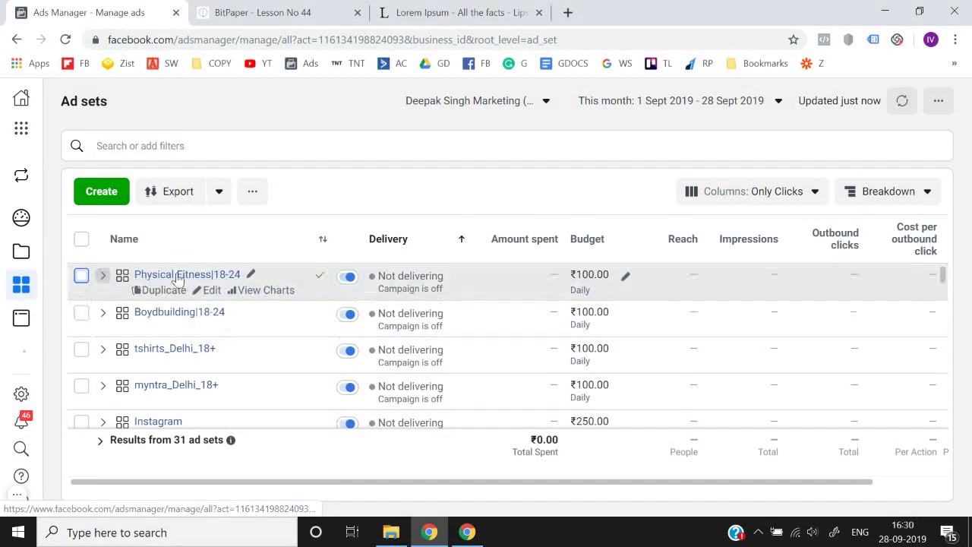
pyautogui.click(82, 275)
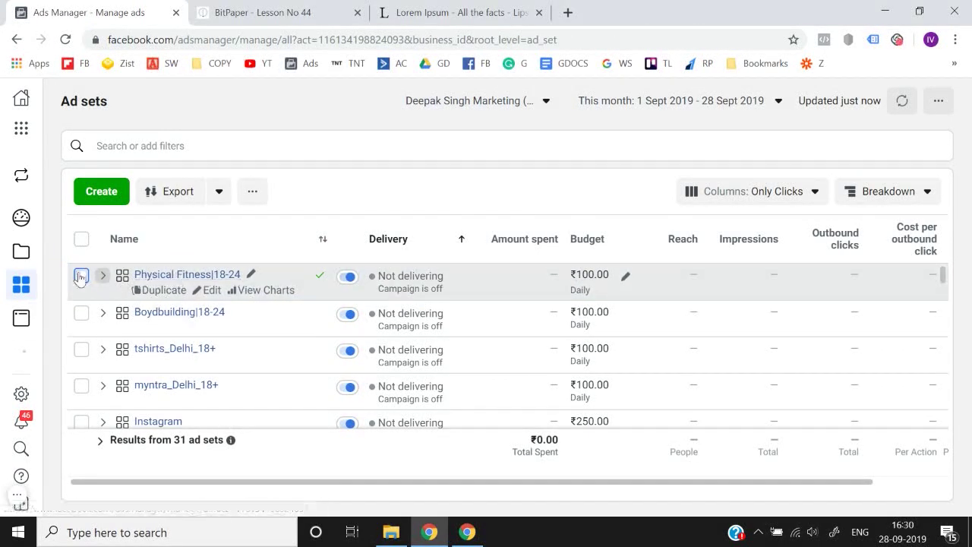
pyautogui.click(38, 255)
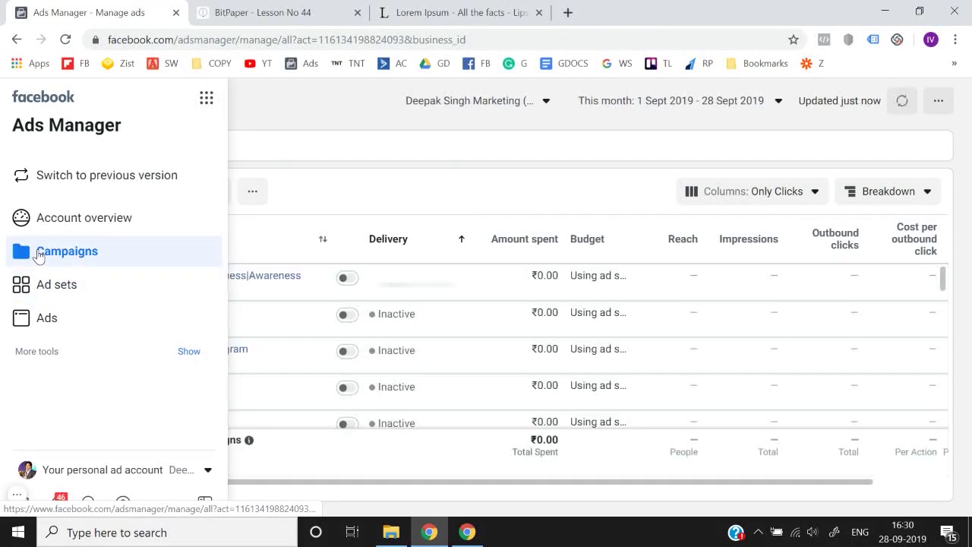
pyautogui.click(82, 277)
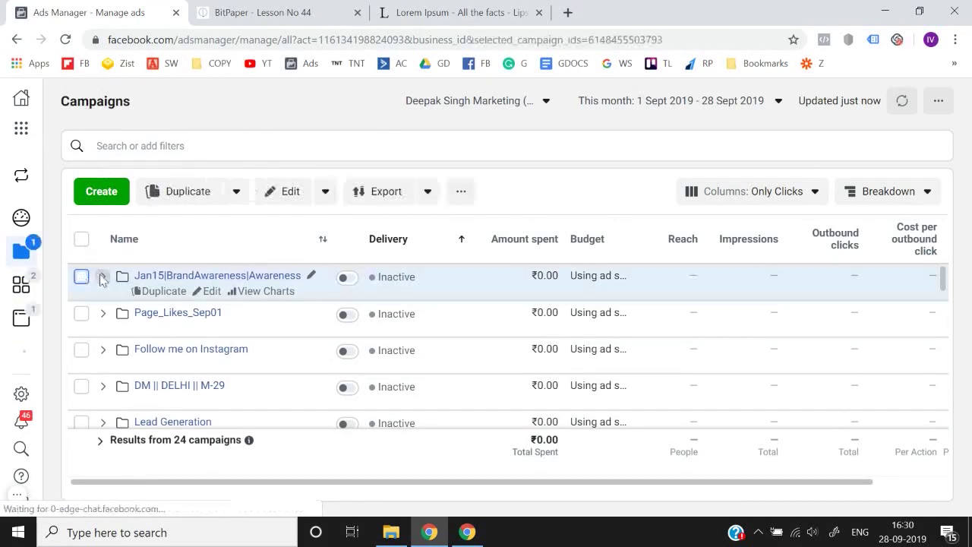
pyautogui.click(163, 278)
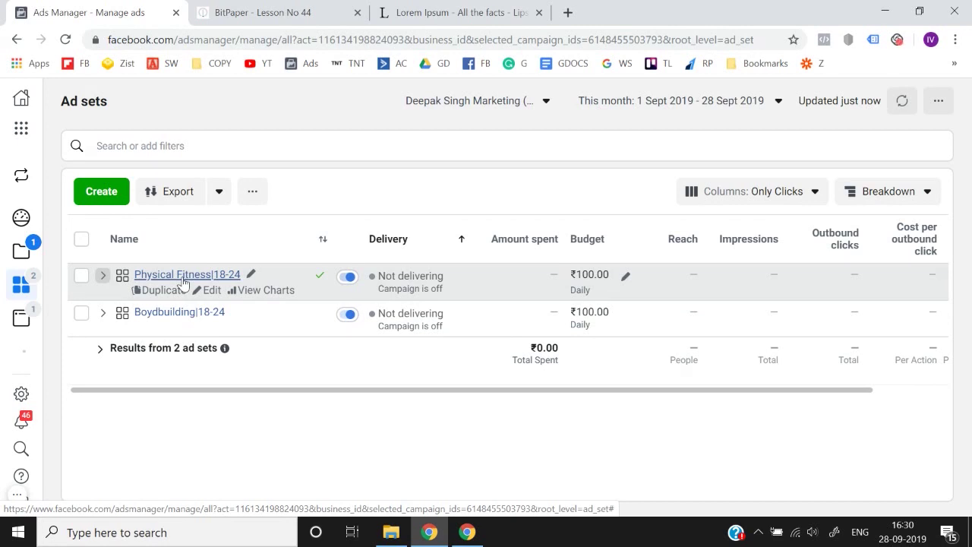
pyautogui.click(182, 276)
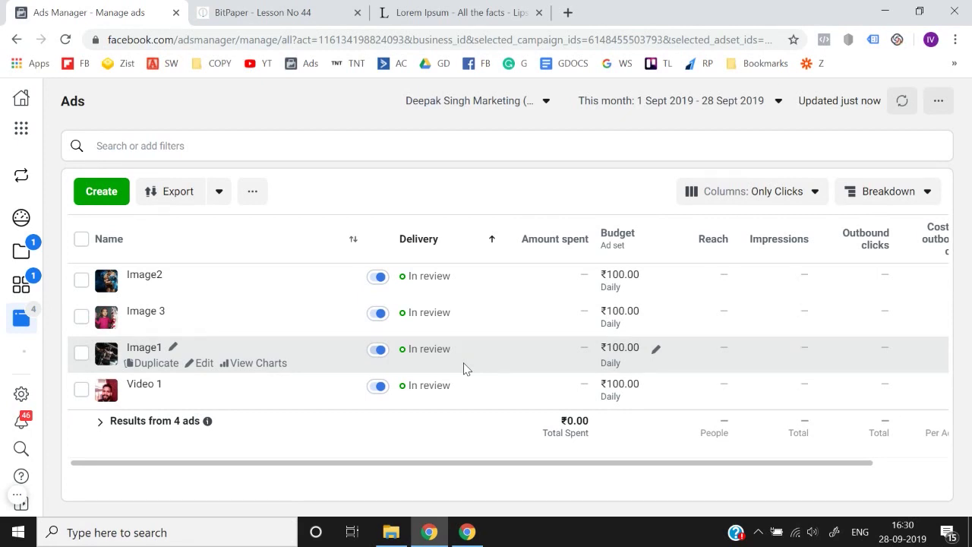
pyautogui.click(81, 282)
pyautogui.click(81, 282)
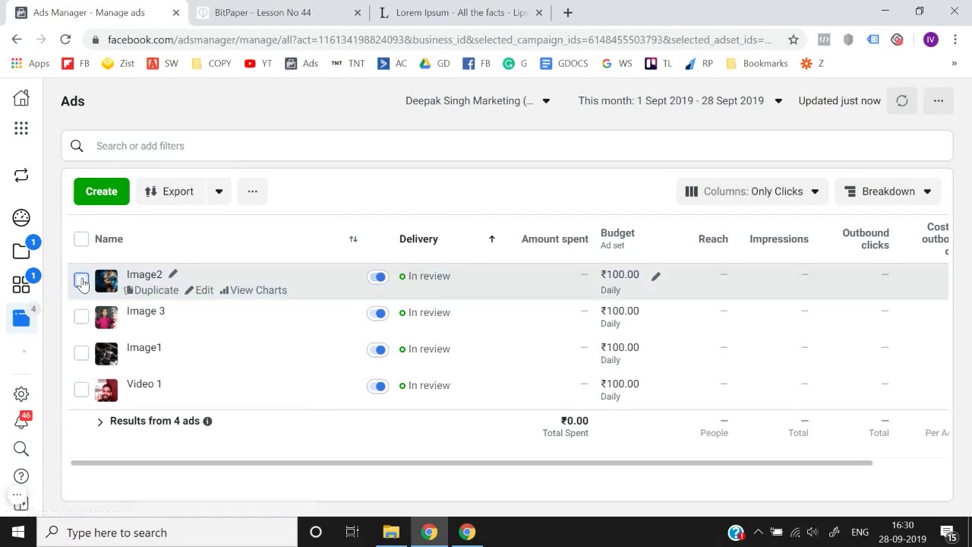
# Step: Go back to the campaigns and open Jan15|BrandAwareness|Awareness to view its ad sets
pyautogui.click(40, 256)
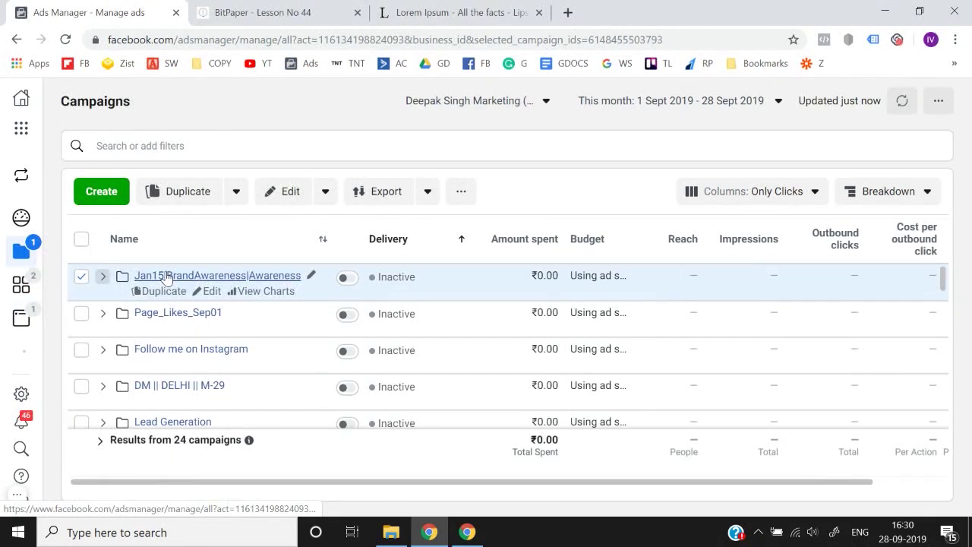
pyautogui.click(168, 275)
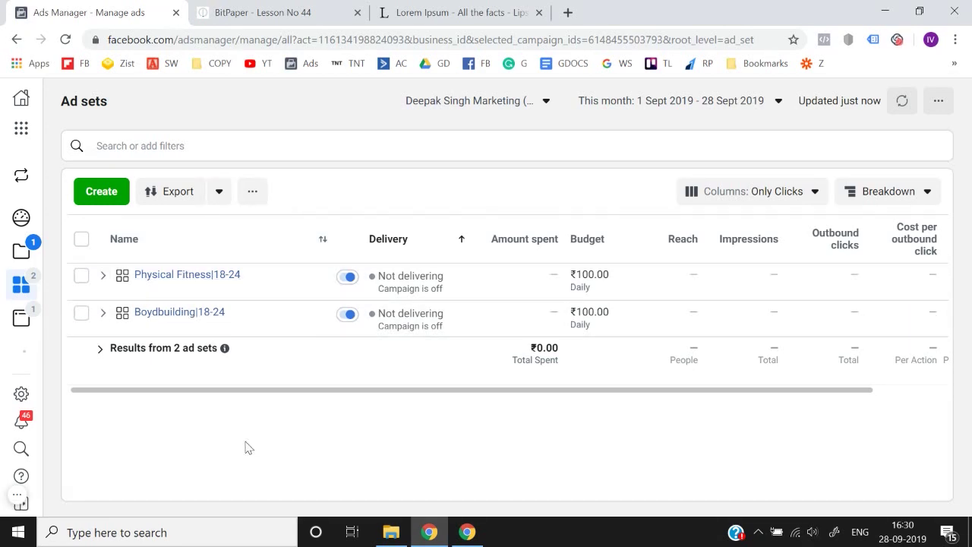
pyautogui.click(81, 276)
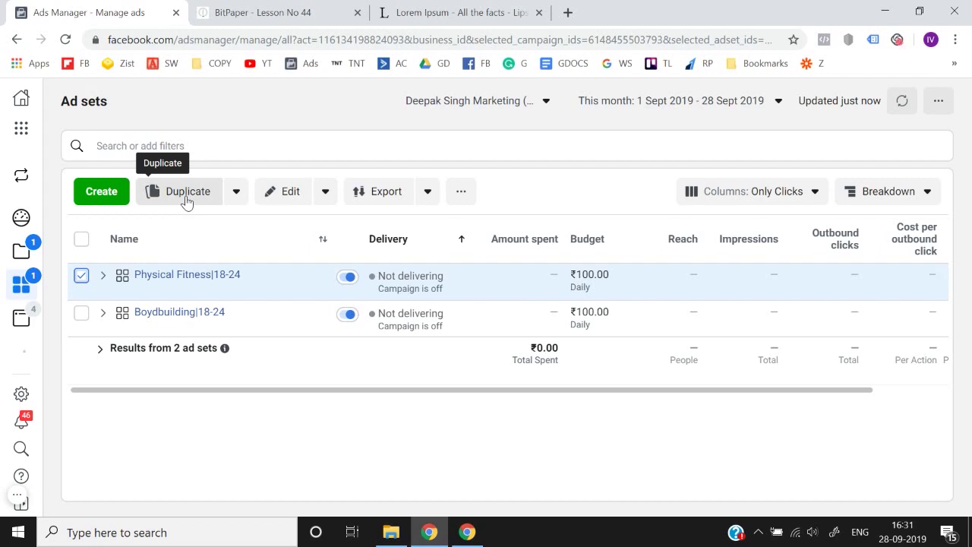
pyautogui.click(82, 278)
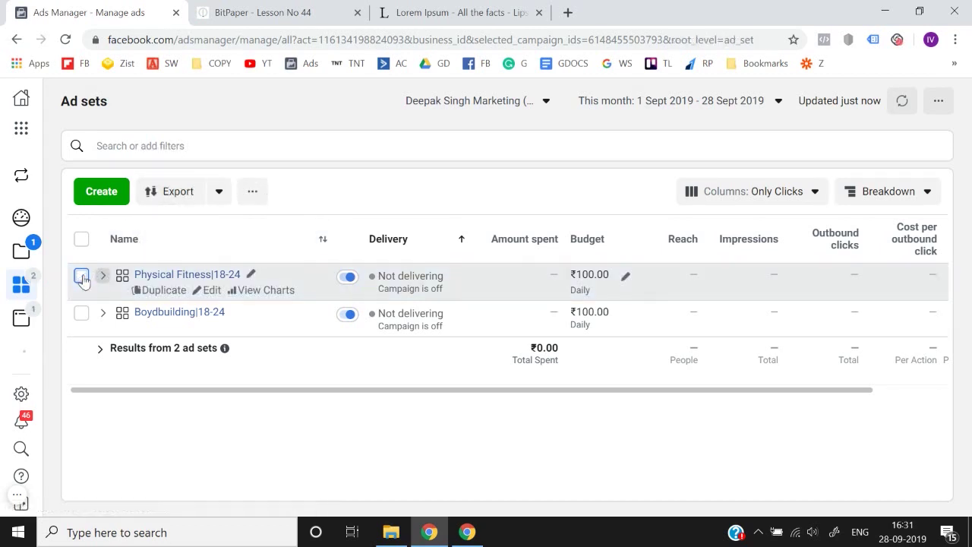
pyautogui.click(20, 500)
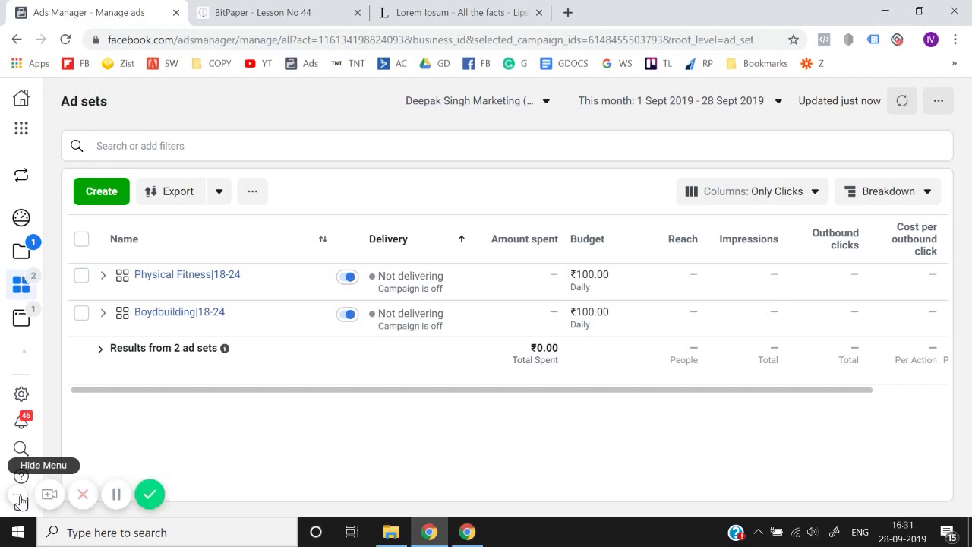